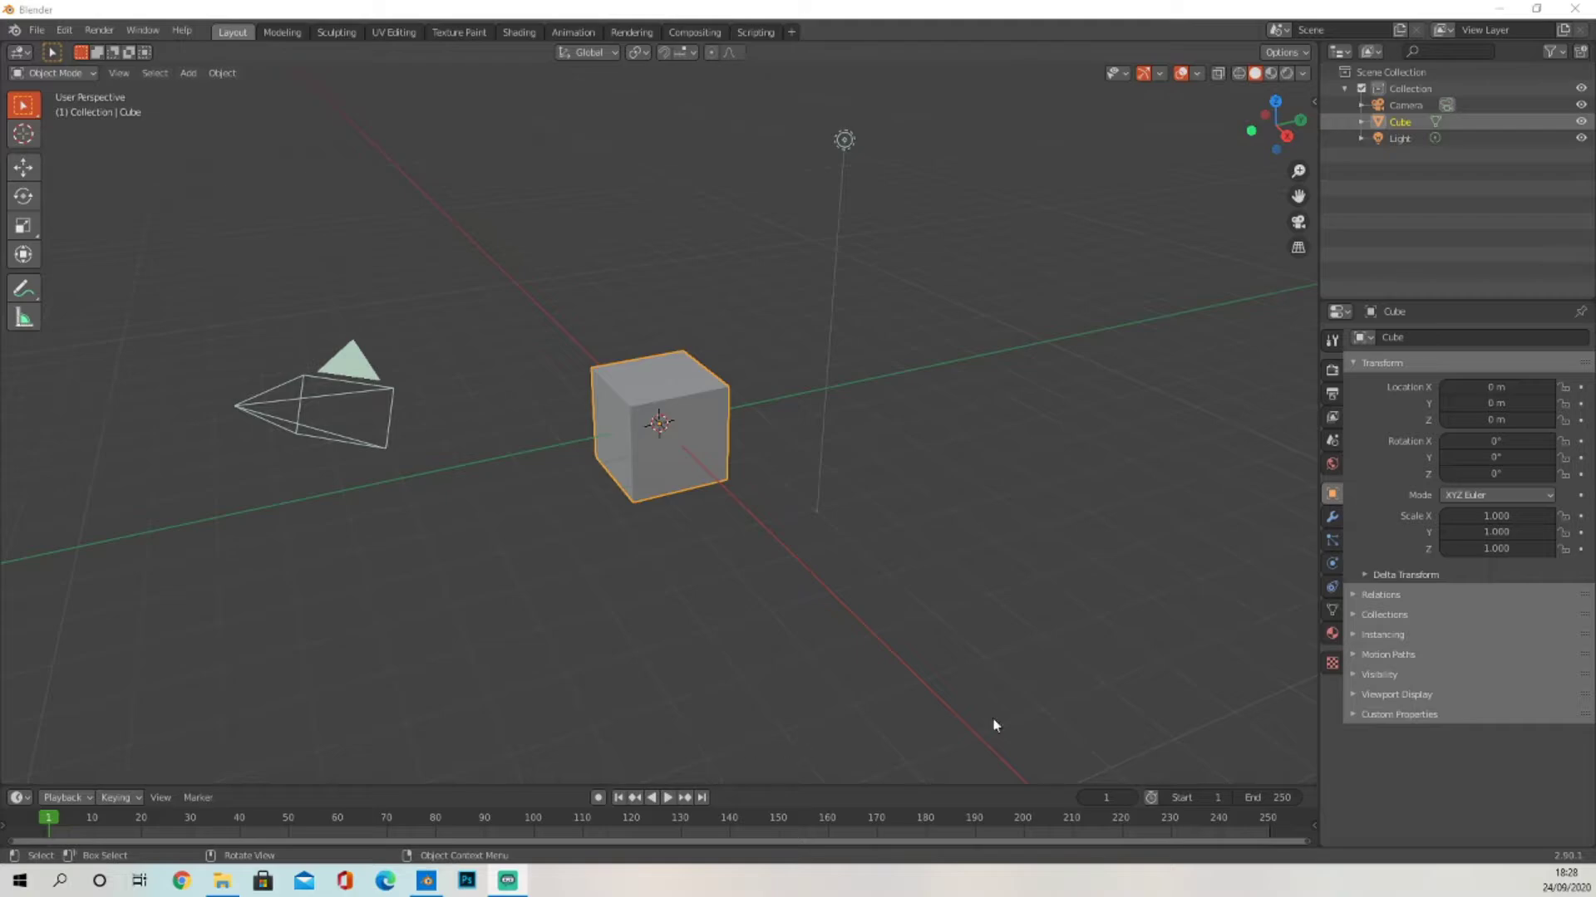
Delete the default cube, camera and light from the scene.
{"action": "left_click", "coordinate": [1405, 104], "text": "ctrl"}
{"action": "left_click", "coordinate": [1399, 138], "text": "ctrl"}
{"action": "key", "text": "Delete"}
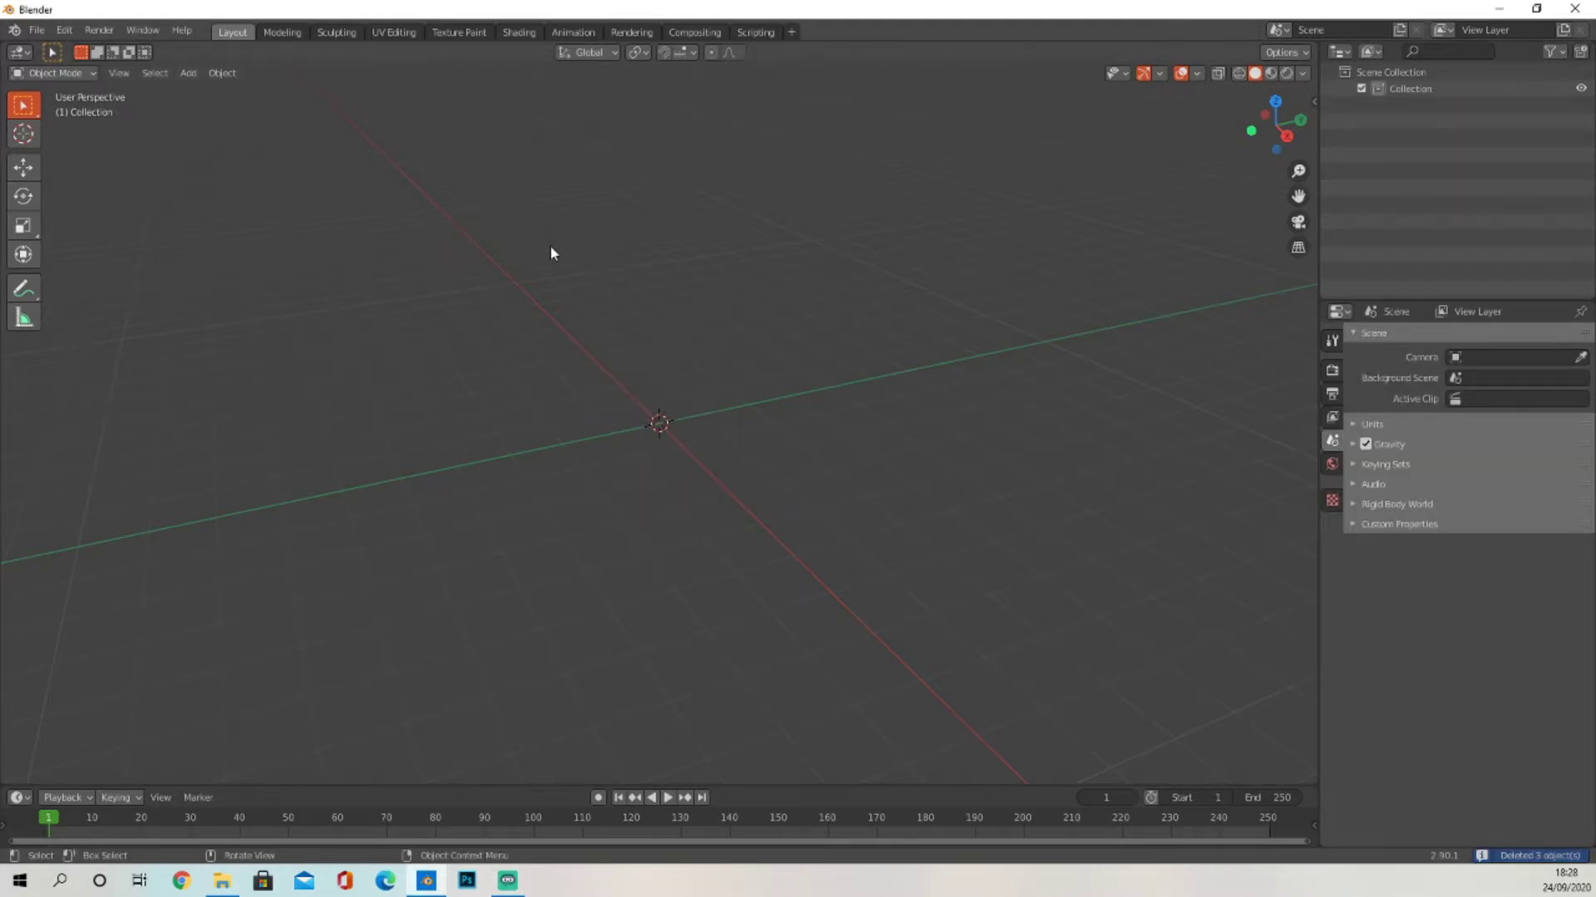
In top view, bring the white transparent VAQ Logo image from the My Team pictures folder into Blender's viewport as a reference.
{"action": "left_click", "coordinate": [1273, 101]}
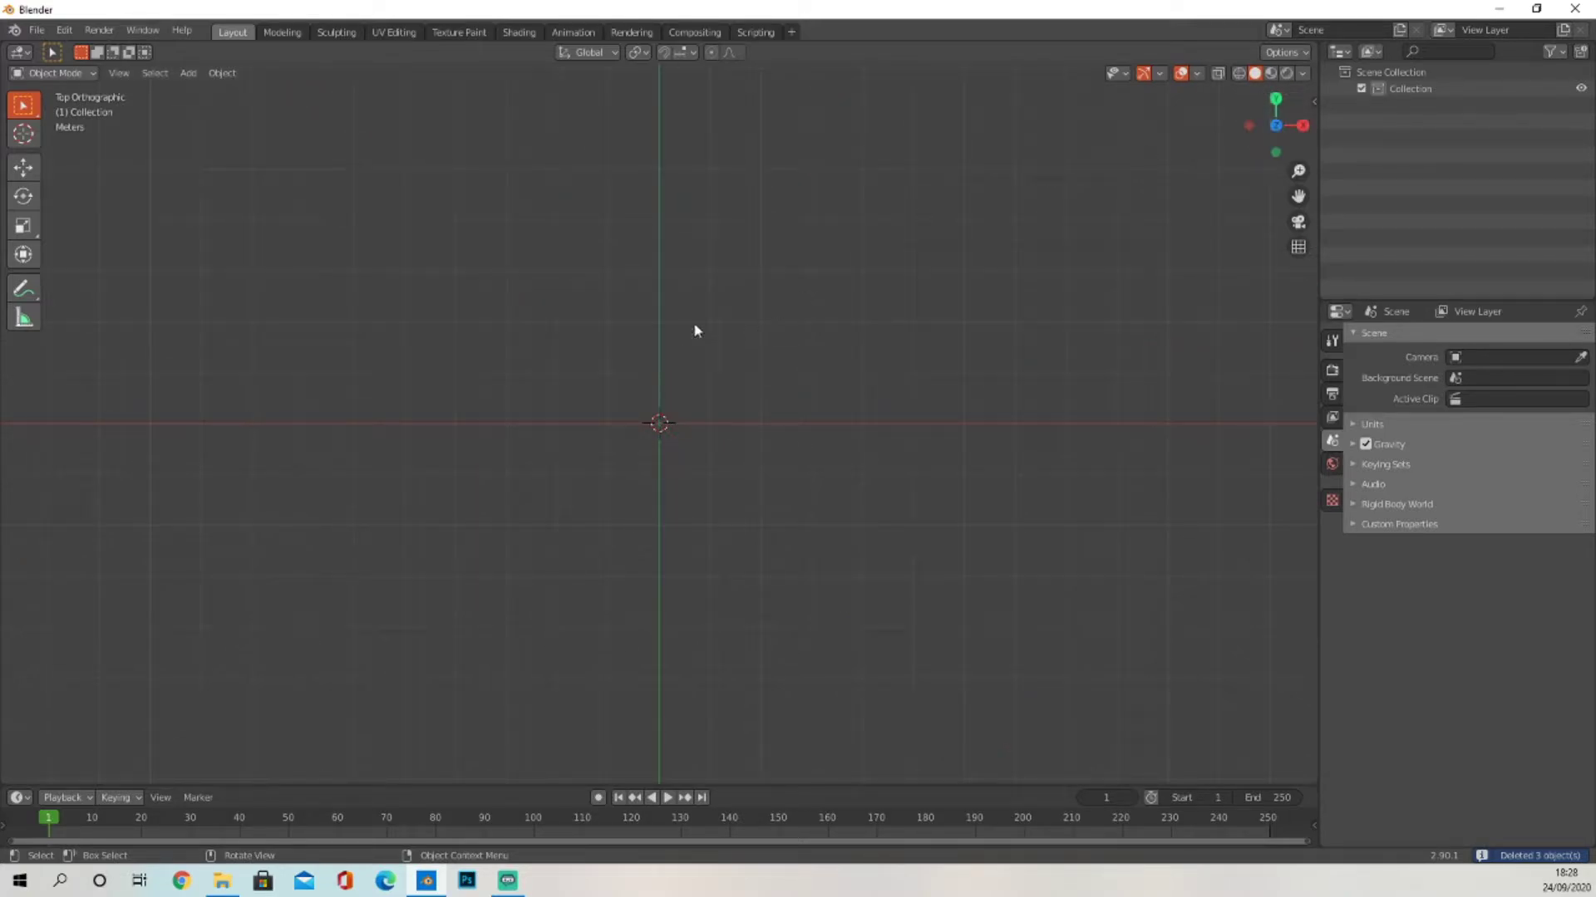
{"action": "left_click", "coordinate": [222, 881]}
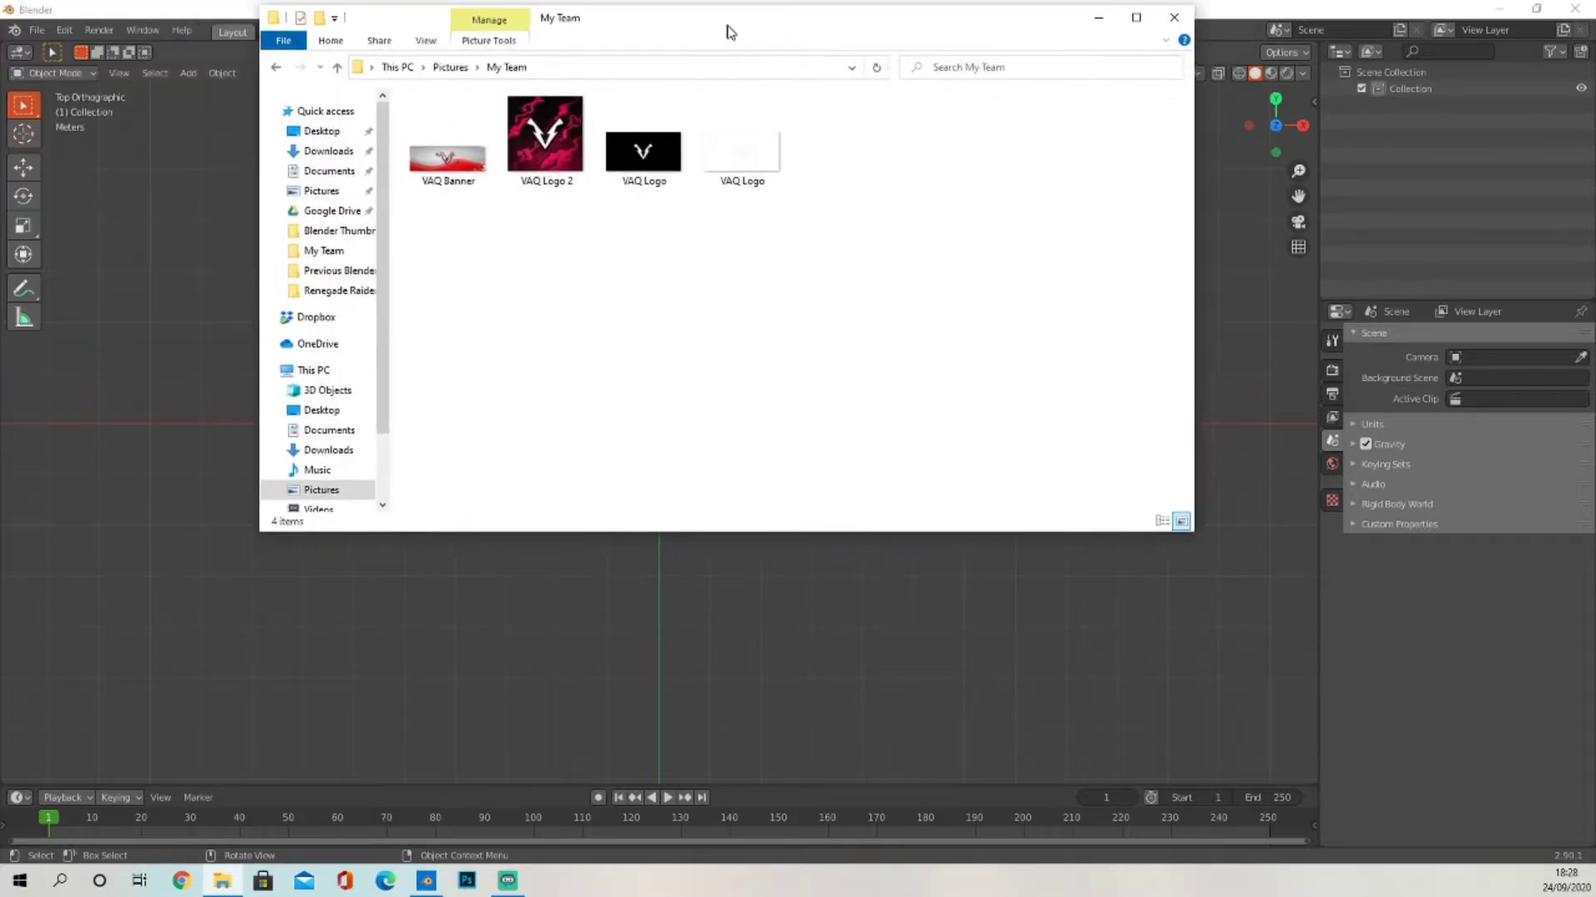
{"action": "left_click_drag", "start_coordinate": [730, 32], "coordinate": [741, 149]}
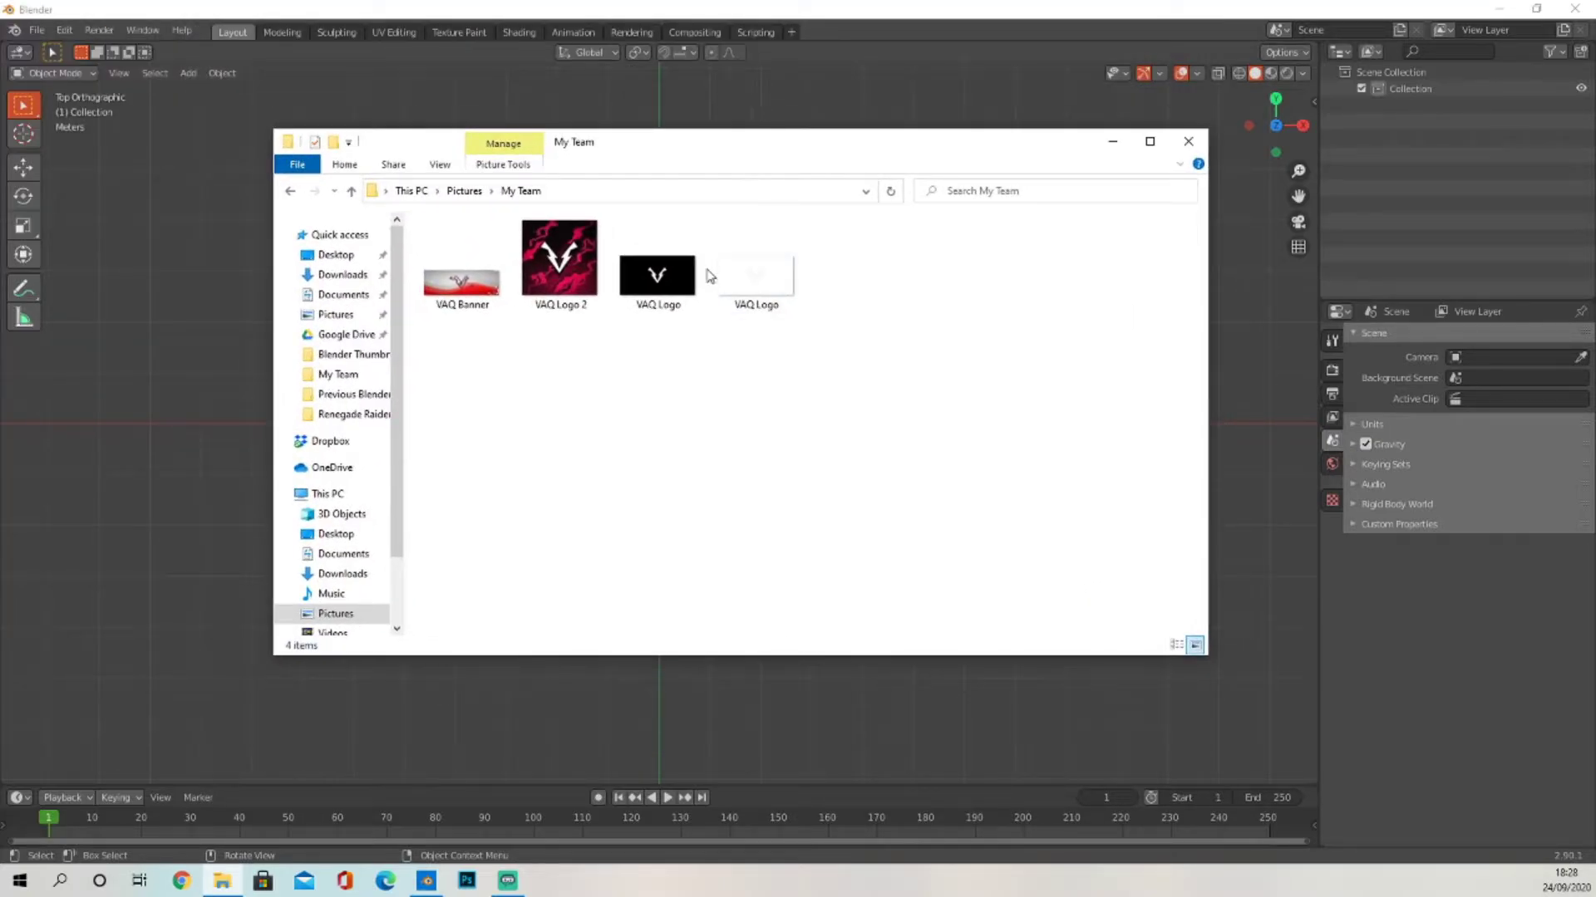
{"action": "left_click_drag", "start_coordinate": [747, 273], "coordinate": [717, 112]}
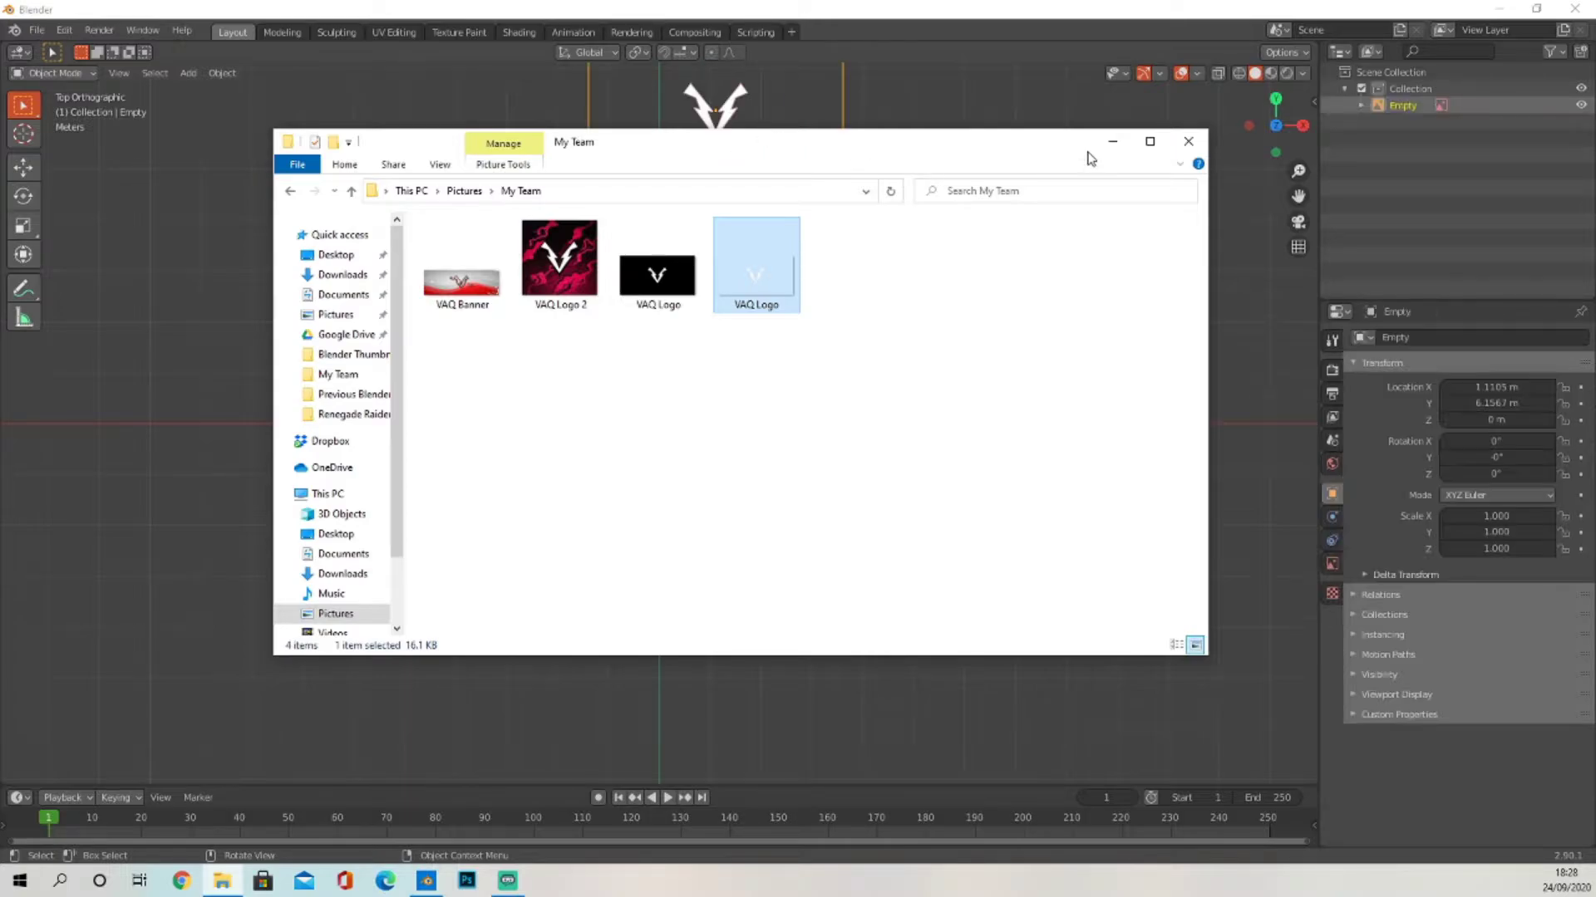
{"action": "left_click", "coordinate": [680, 117]}
Enlarge the logo reference image and position it at X 0 m, Y about -2.07 m so the V mark sits over the origin.
{"action": "left_click", "coordinate": [21, 167]}
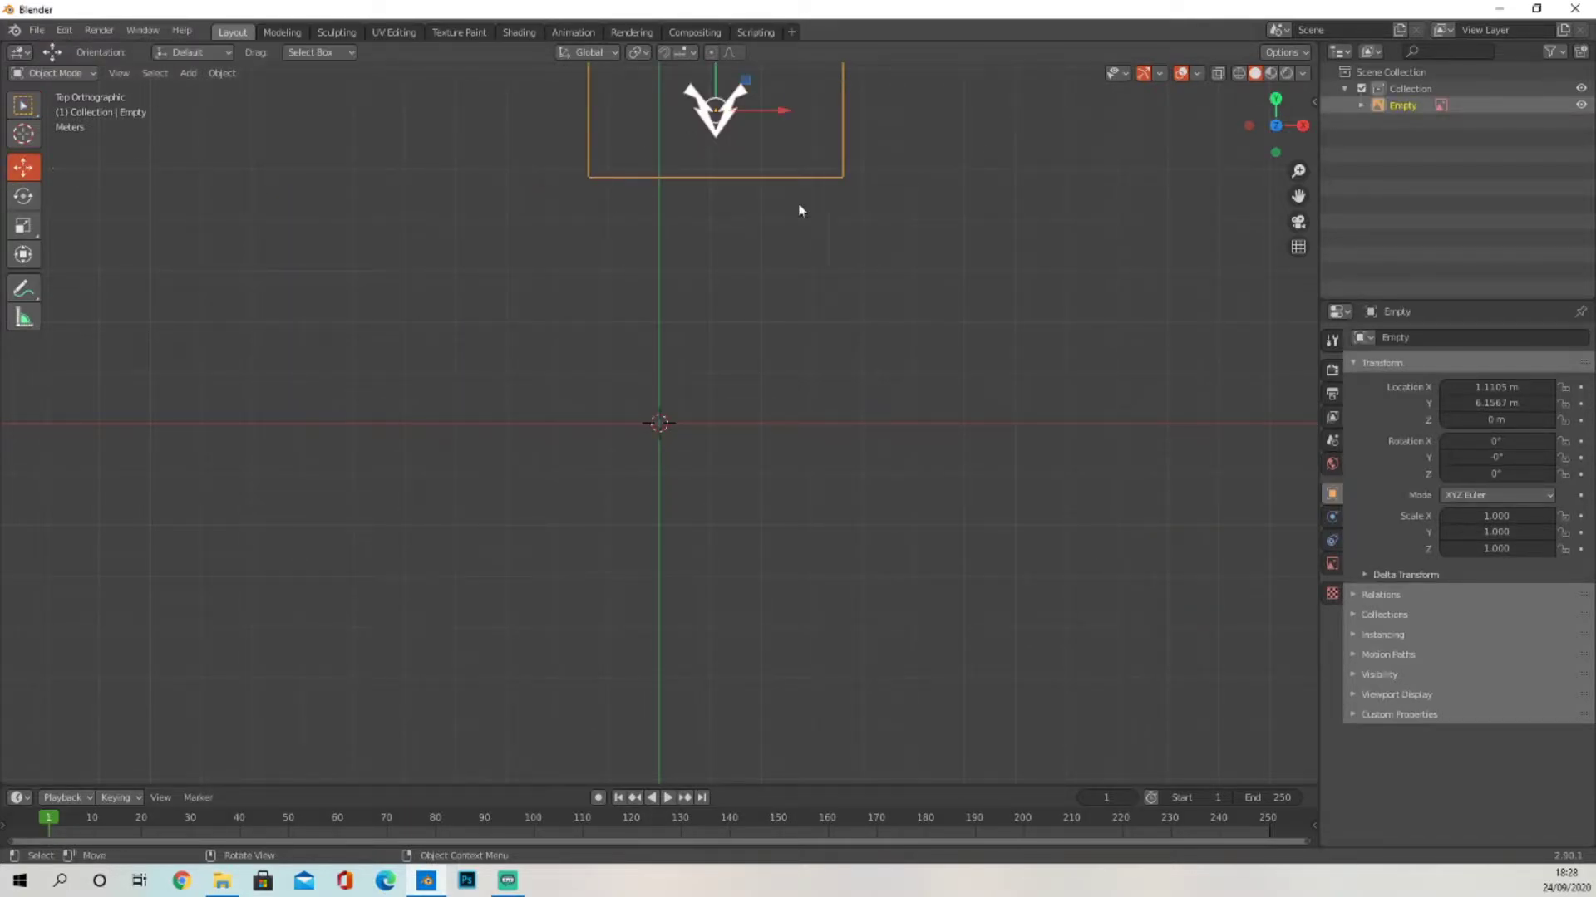
{"action": "left_click_drag", "start_coordinate": [723, 83], "coordinate": [729, 427]}
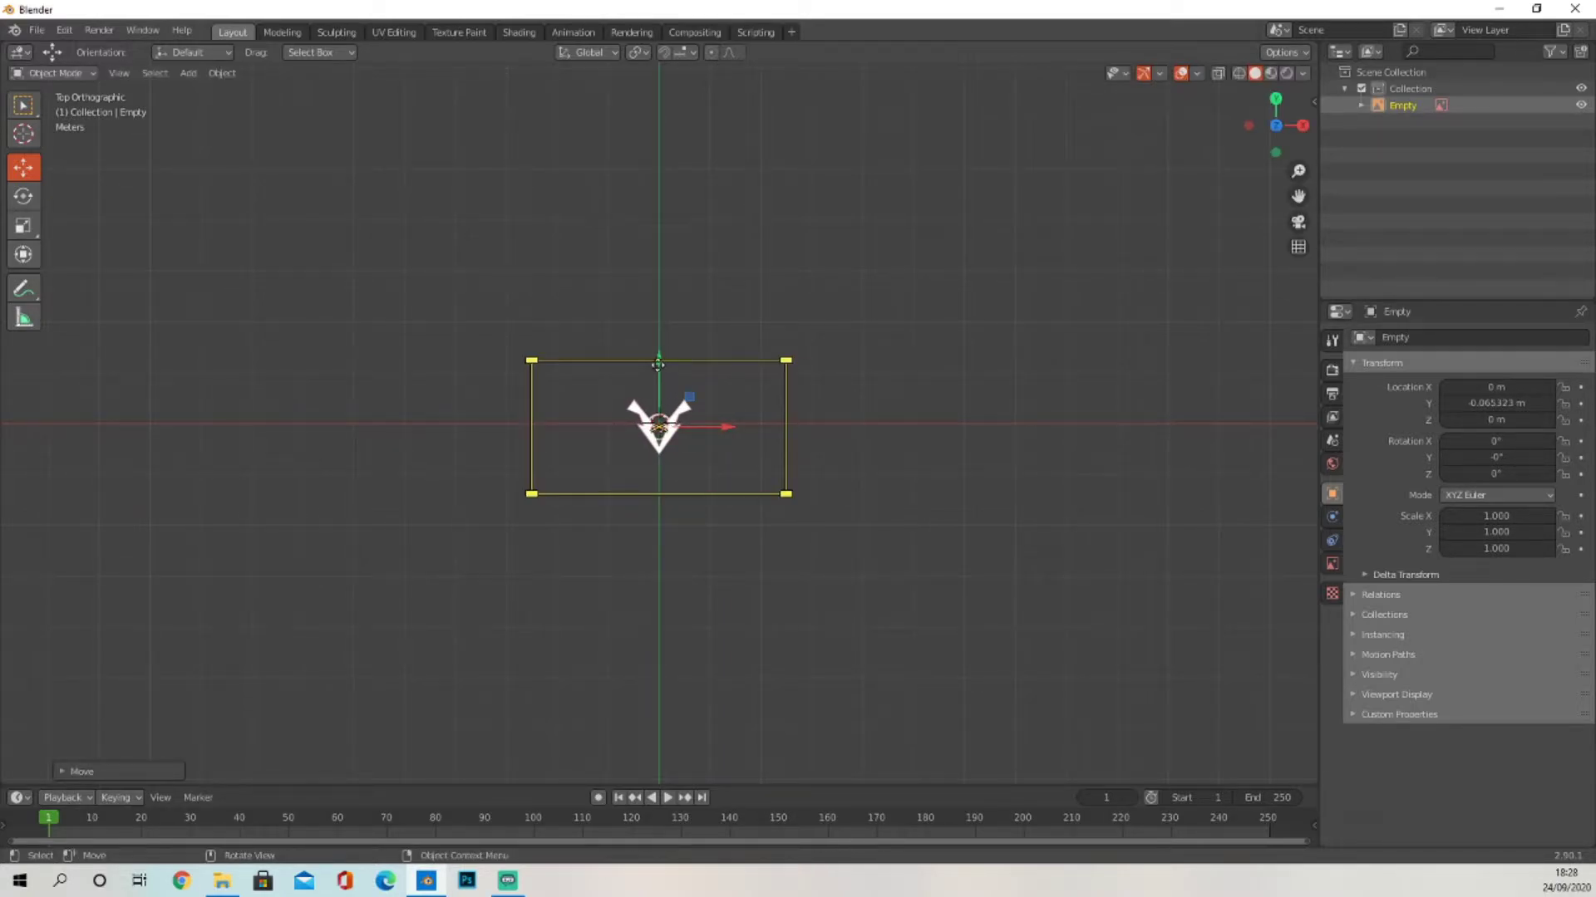
{"action": "left_click_drag", "start_coordinate": [657, 361], "coordinate": [711, 125]}
{"action": "left_click_drag", "start_coordinate": [659, 364], "coordinate": [658, 467]}
{"action": "left_click", "coordinate": [182, 108]}
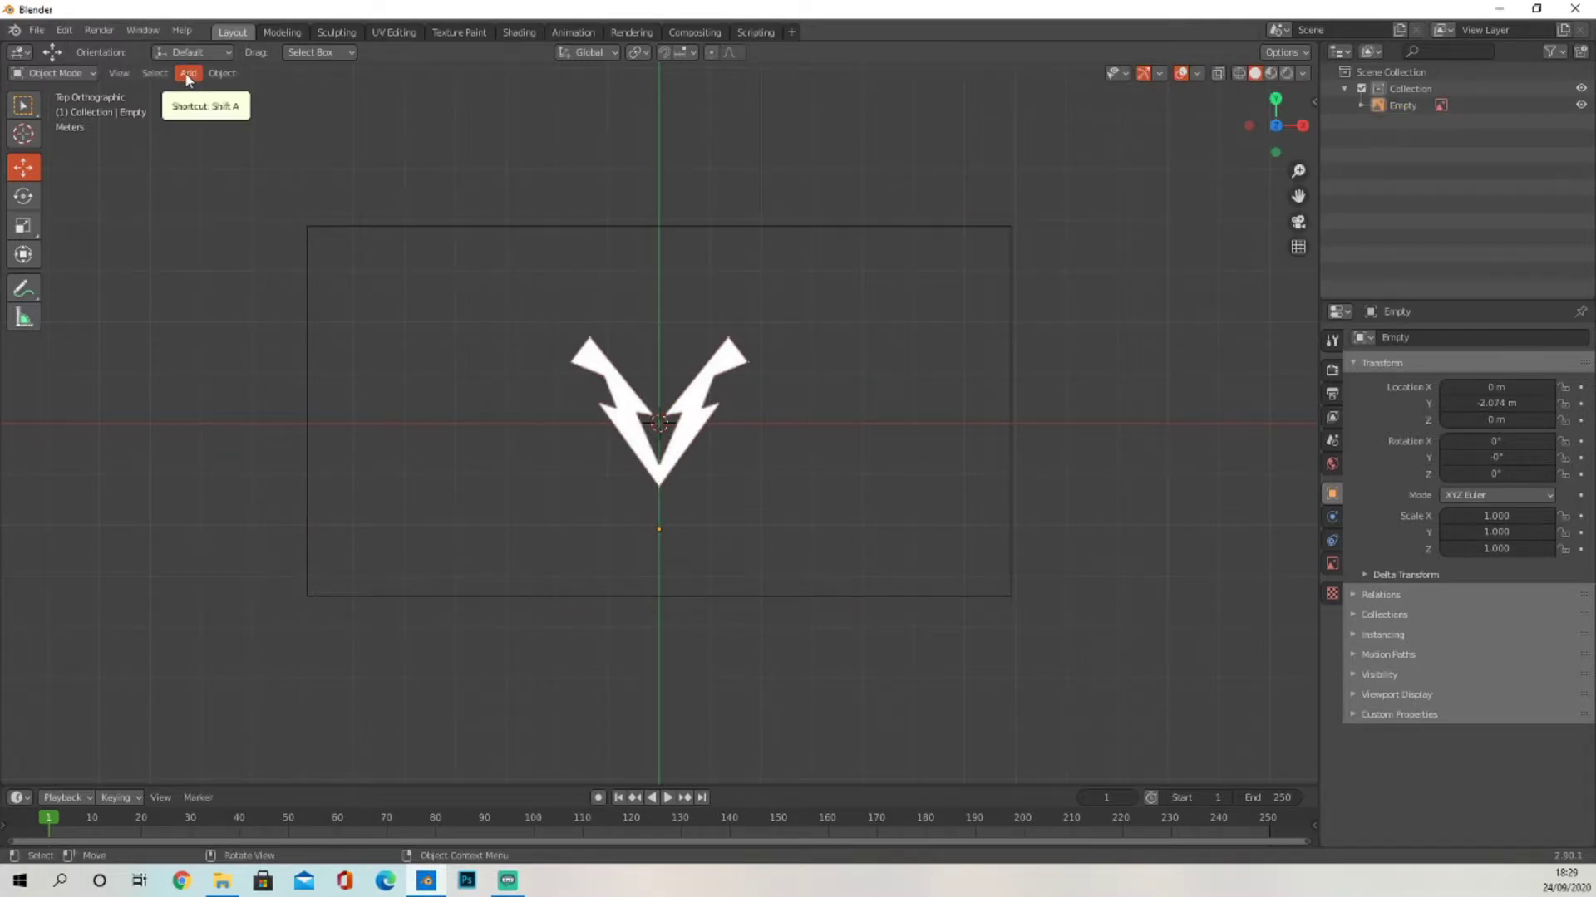
Add a mesh plane and move it below the logo to about -2.81 m on Y.
{"action": "left_click", "coordinate": [188, 76]}
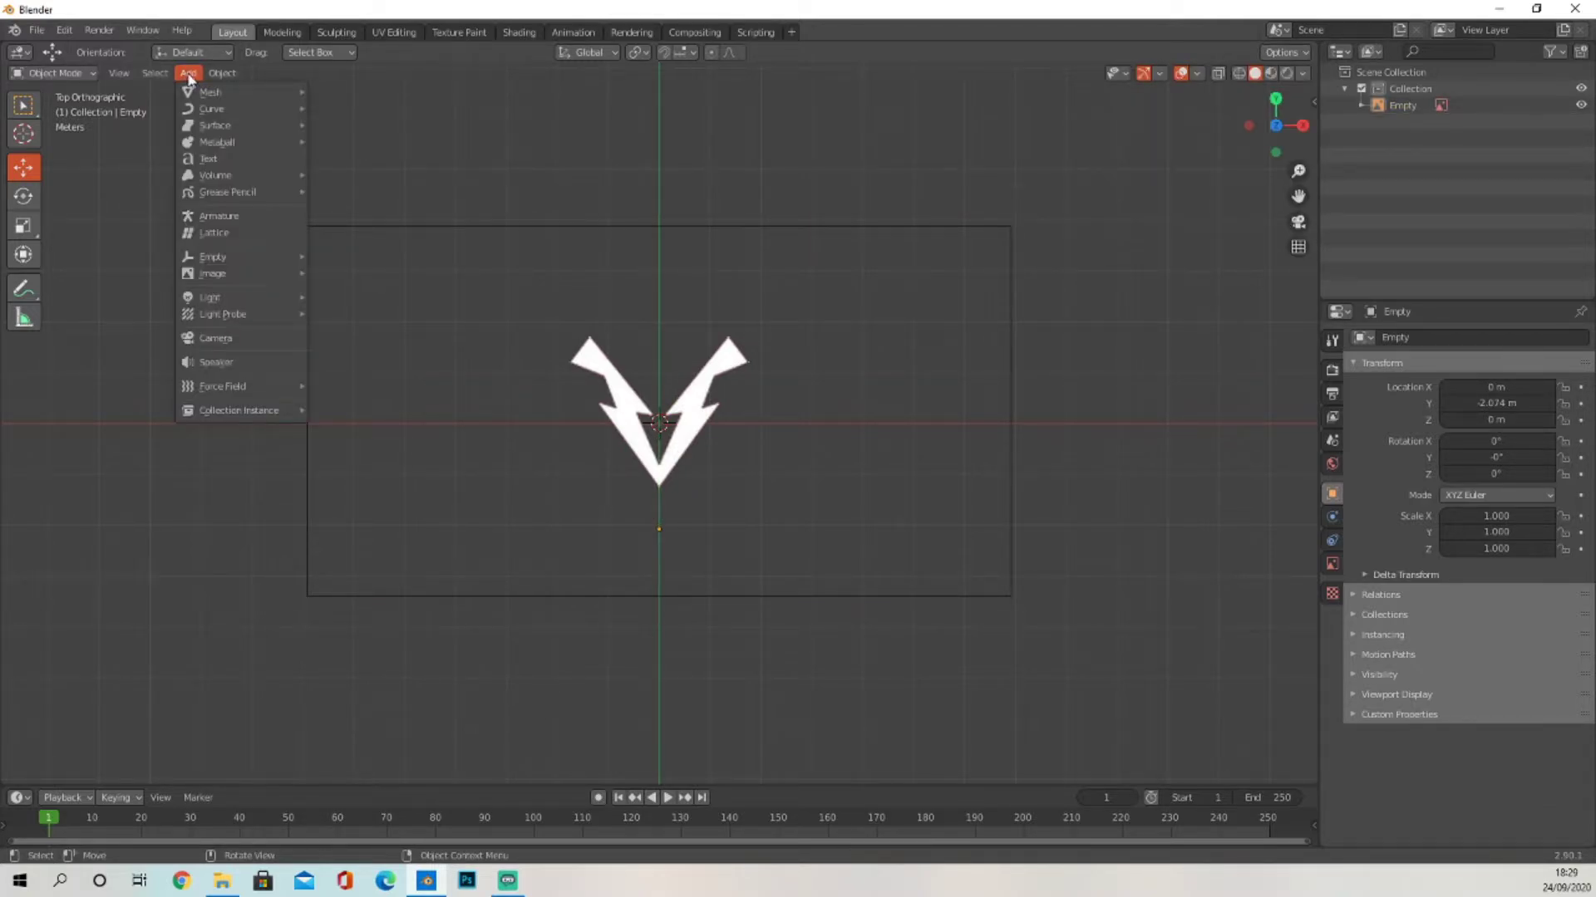
{"action": "mouse_move", "coordinate": [232, 97]}
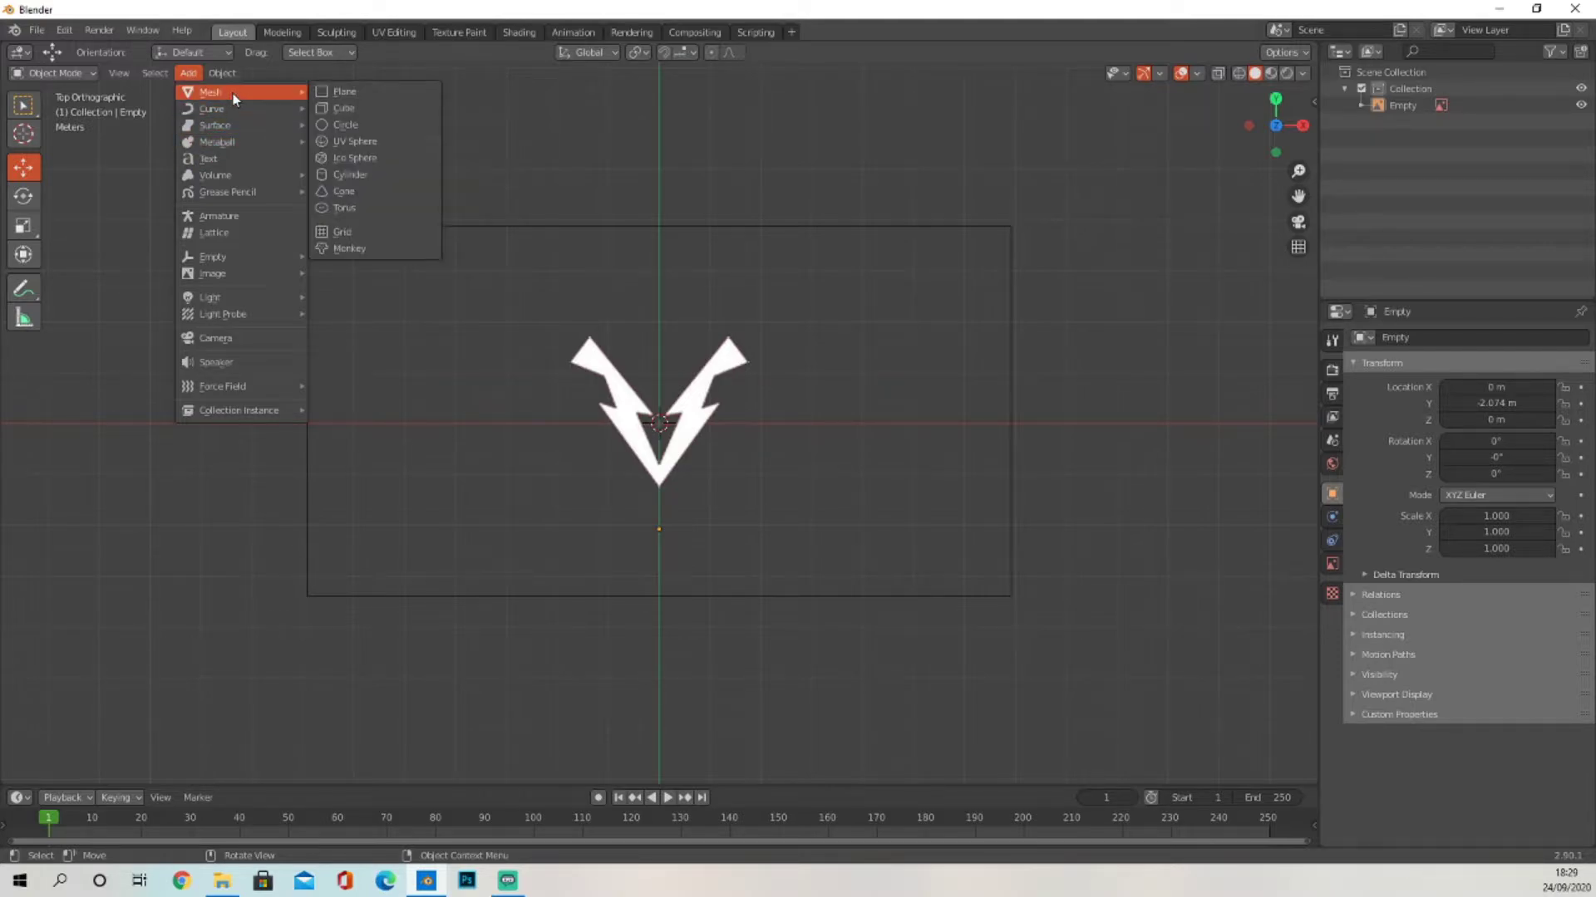
{"action": "left_click", "coordinate": [358, 92]}
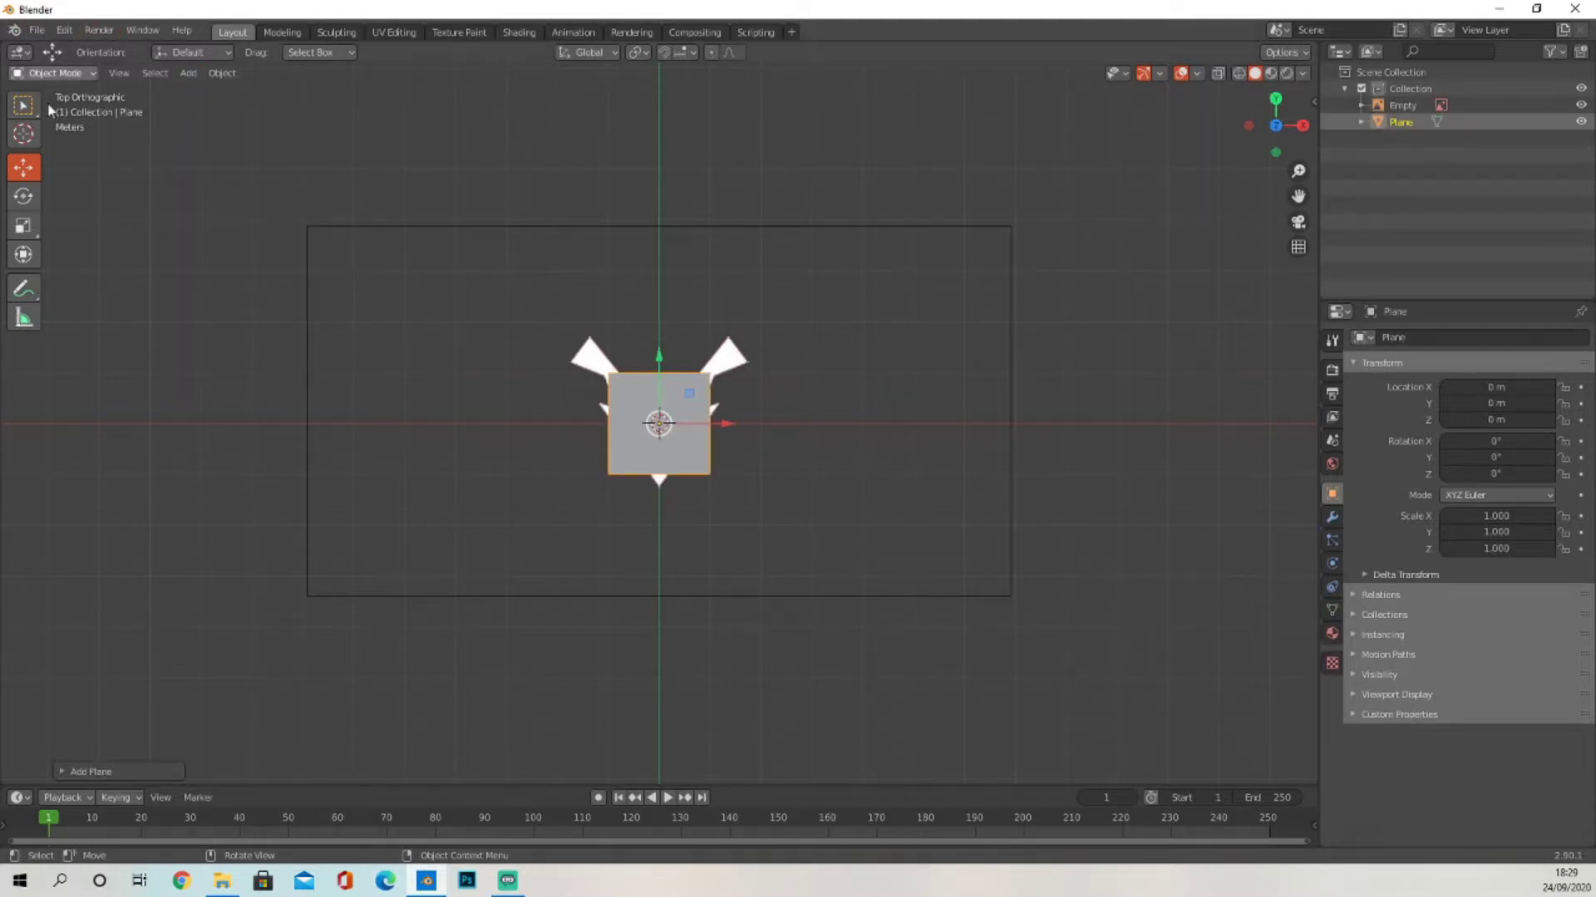
{"action": "left_click_drag", "start_coordinate": [659, 363], "coordinate": [647, 511]}
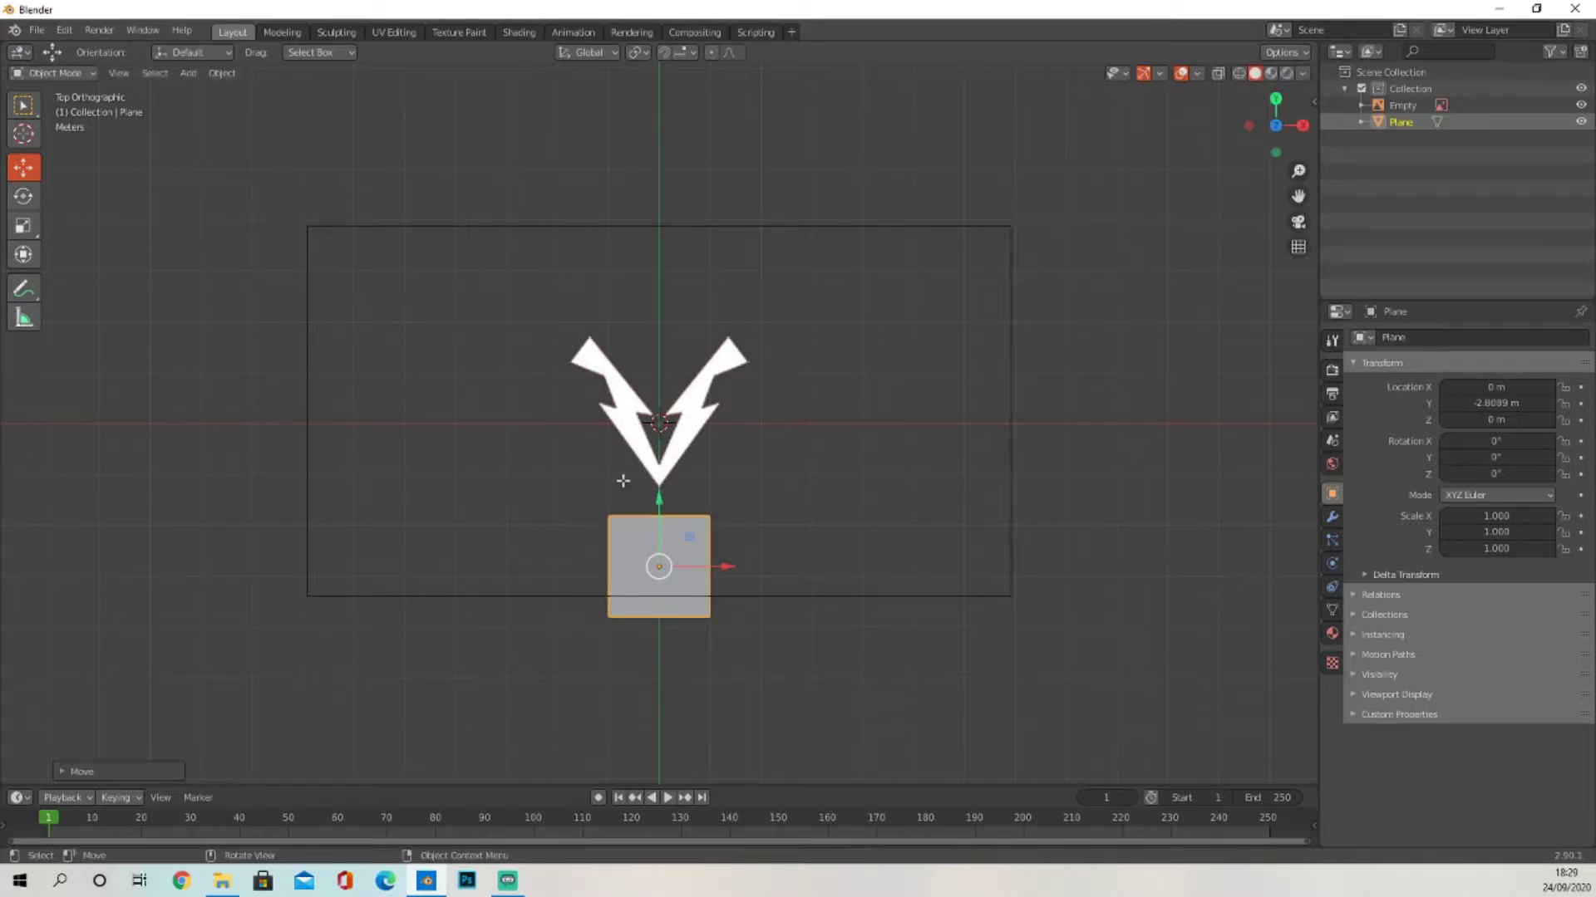
In Edit Mode, delete all the plane's vertices except its upper-right corner.
{"action": "key", "text": "Tab"}
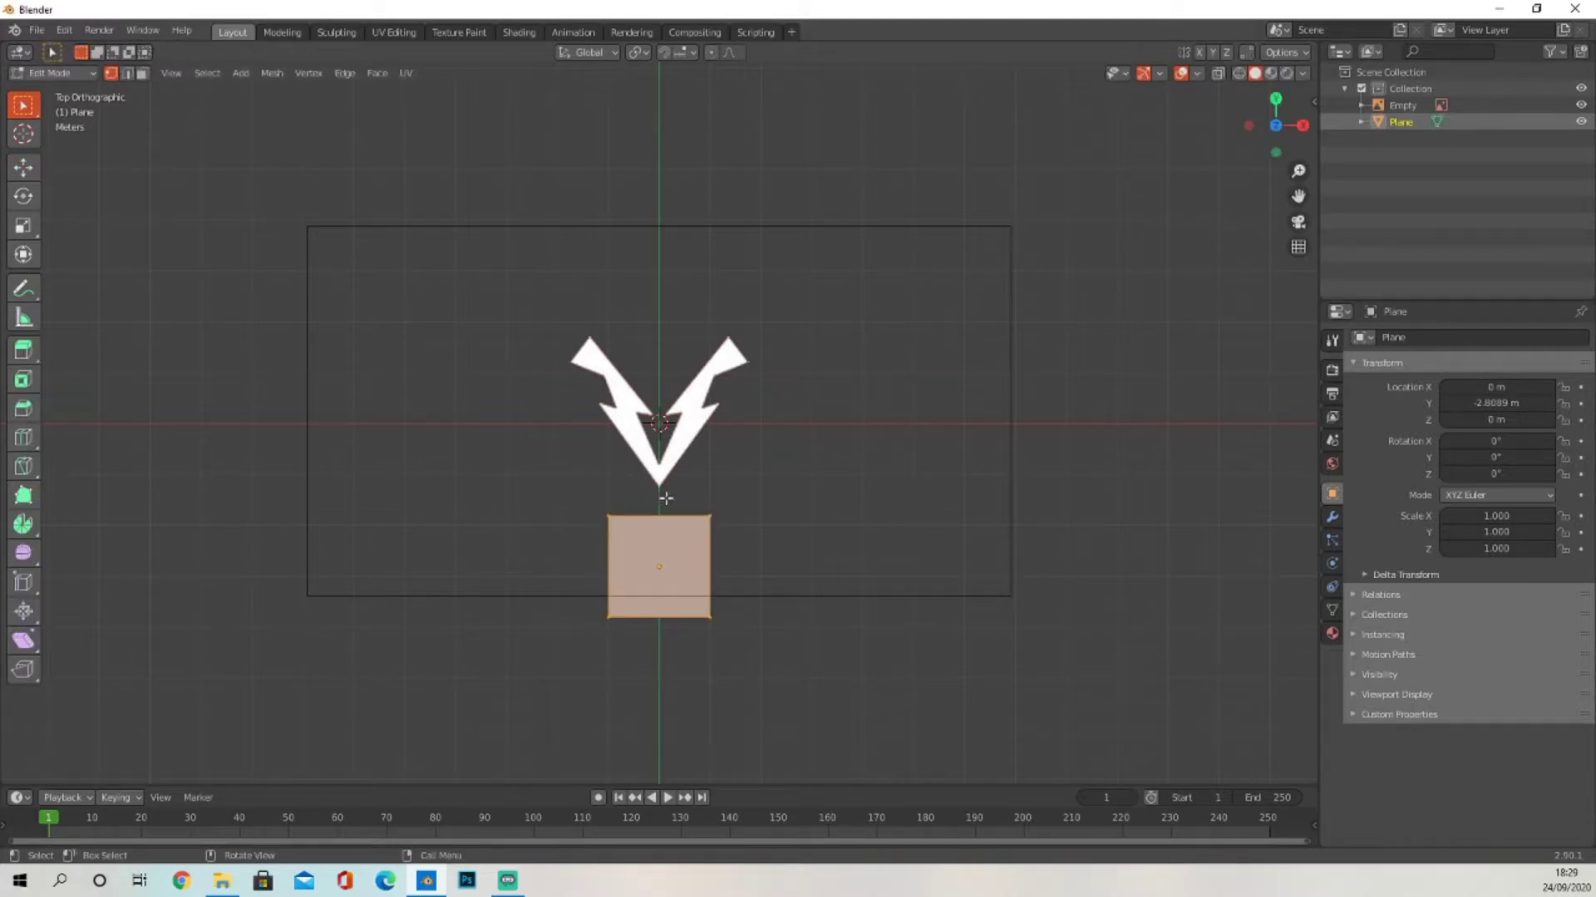
{"action": "left_click", "coordinate": [709, 516]}
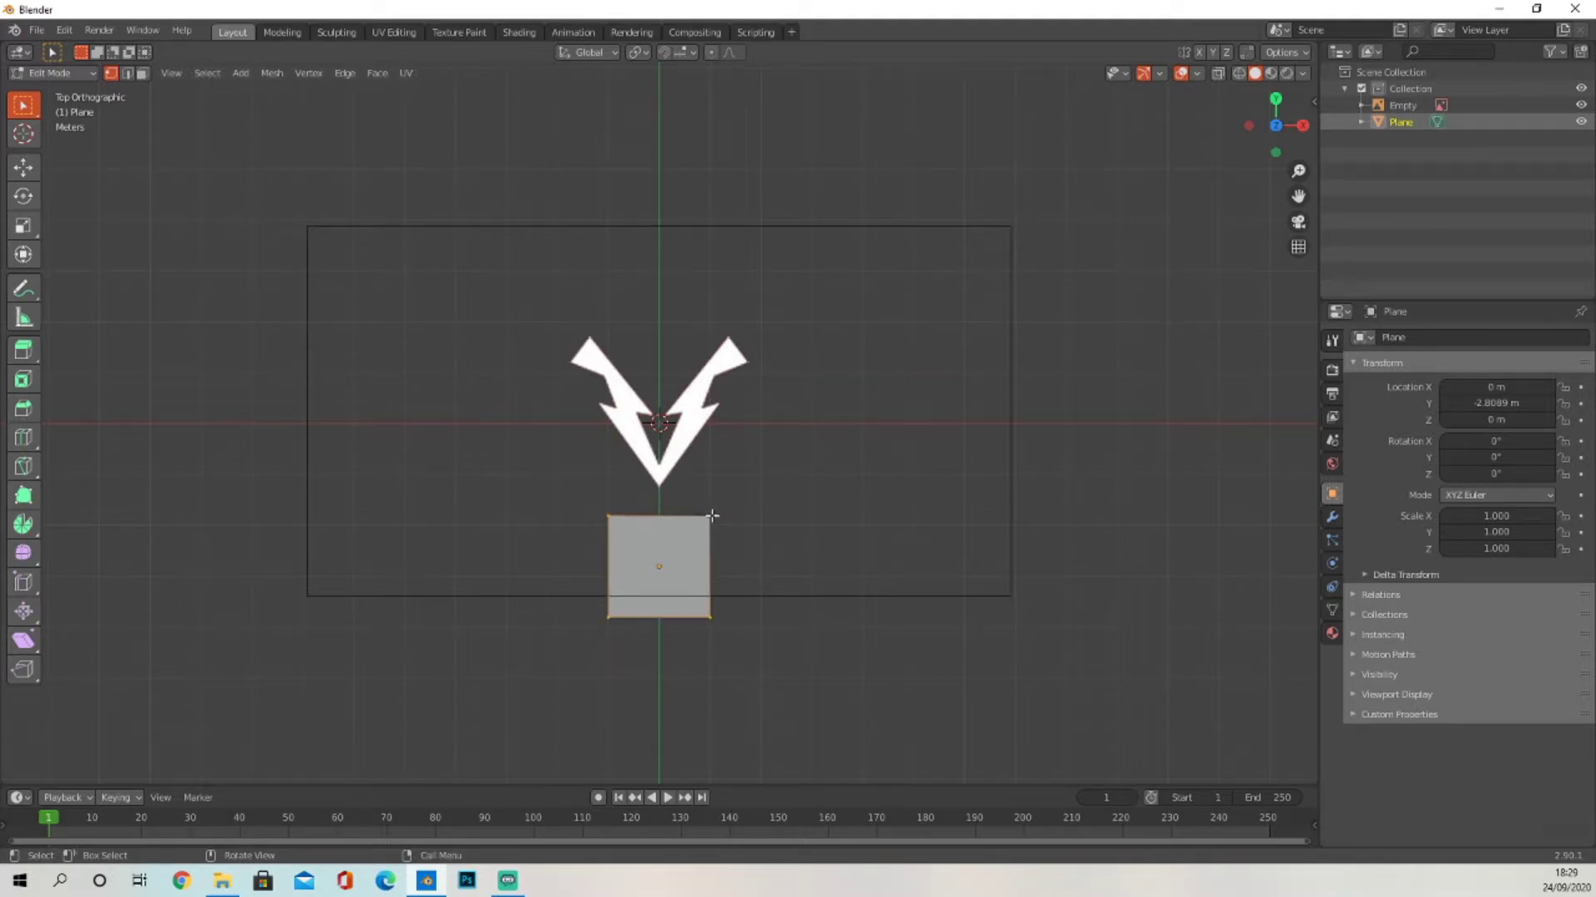
{"action": "key", "text": "x"}
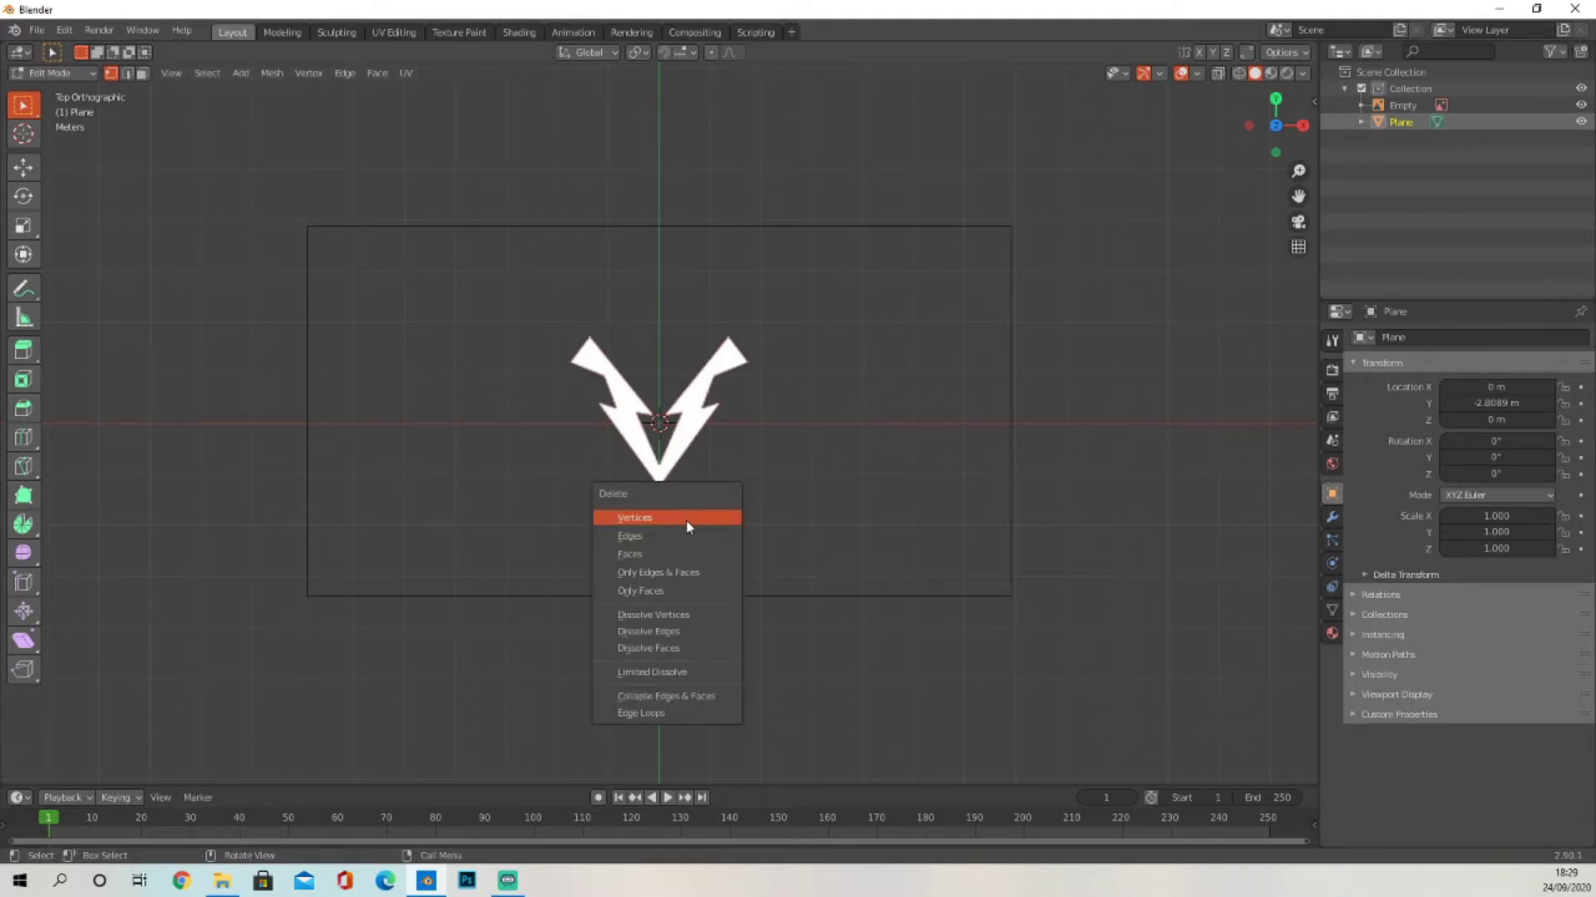
{"action": "left_click", "coordinate": [686, 526]}
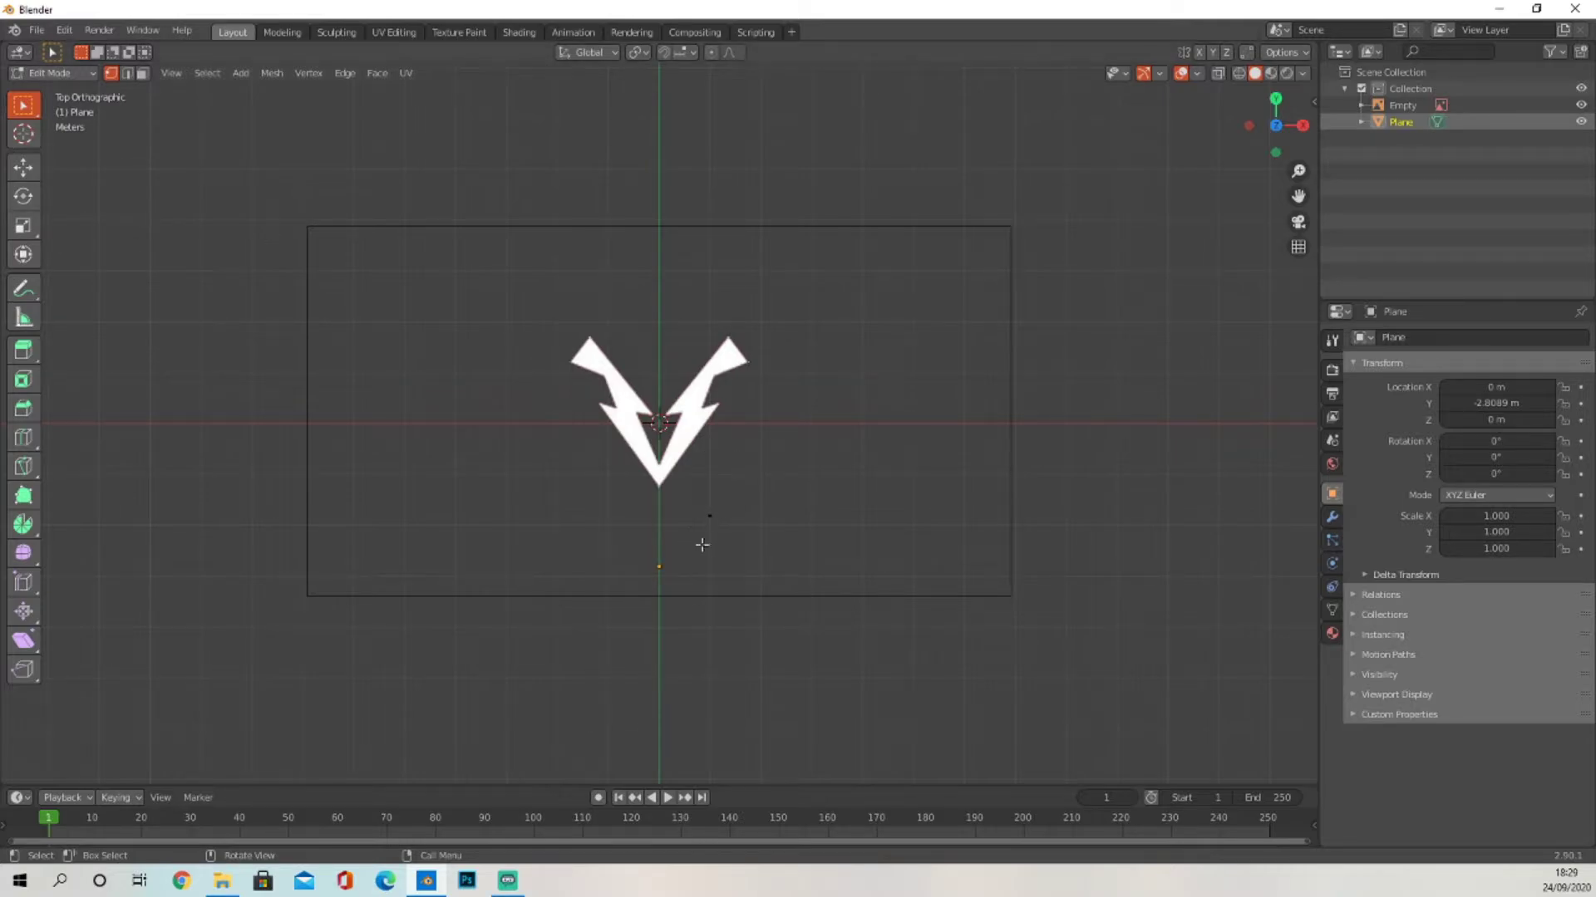
Move the remaining vertex to the logo's outer left notch point and extrude it from corner to corner to trace the logo's outline.
{"action": "left_click", "coordinate": [23, 167]}
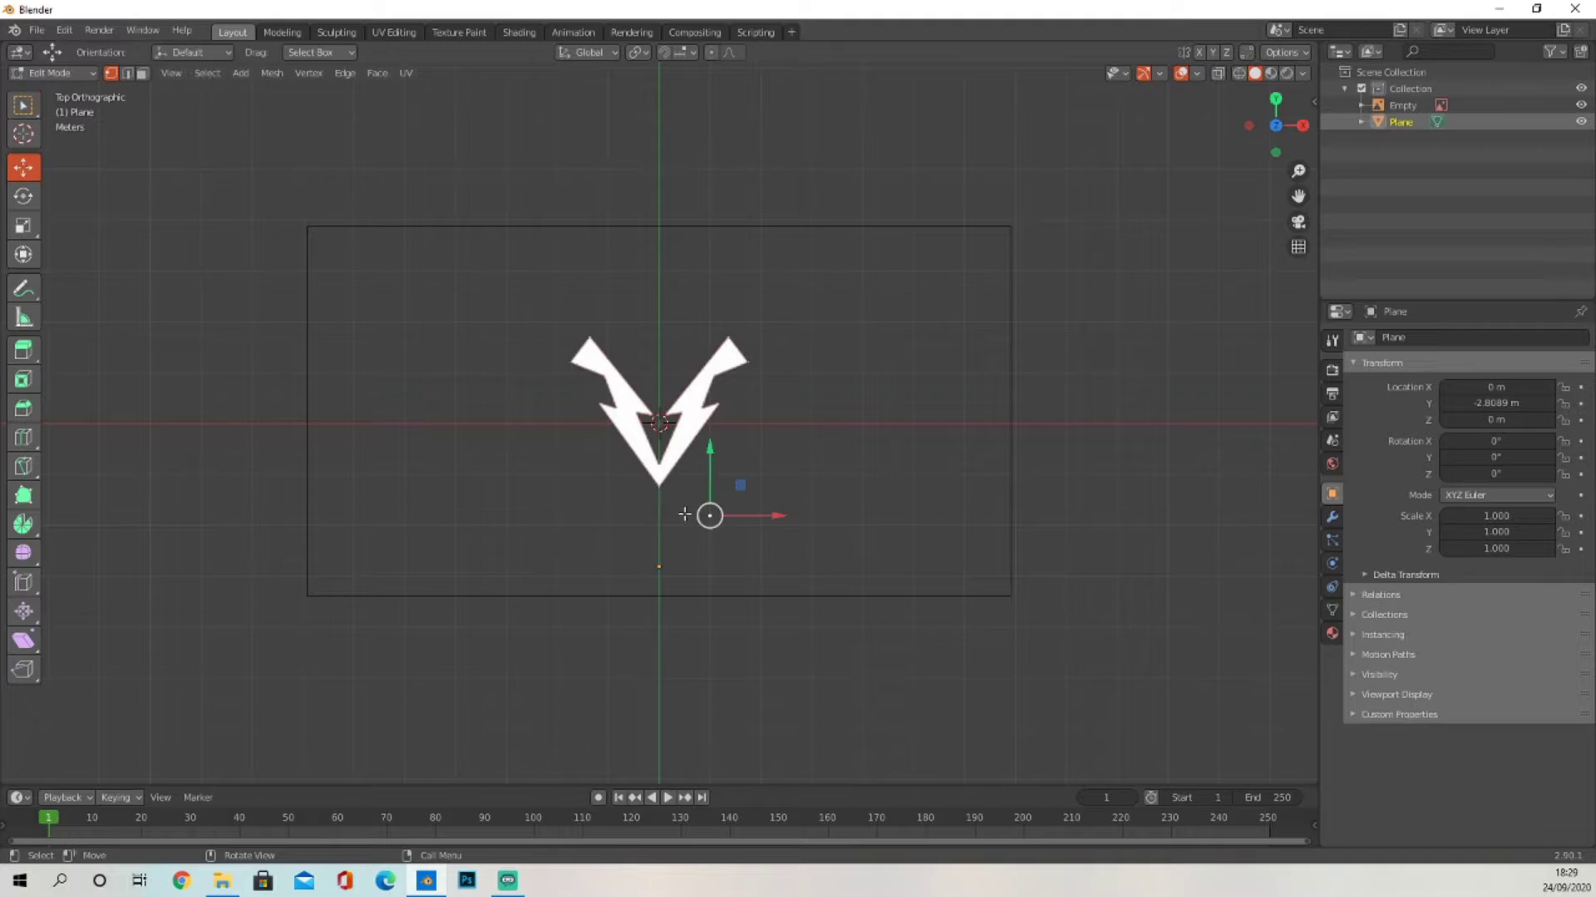
{"action": "left_click_drag", "start_coordinate": [711, 516], "coordinate": [605, 401]}
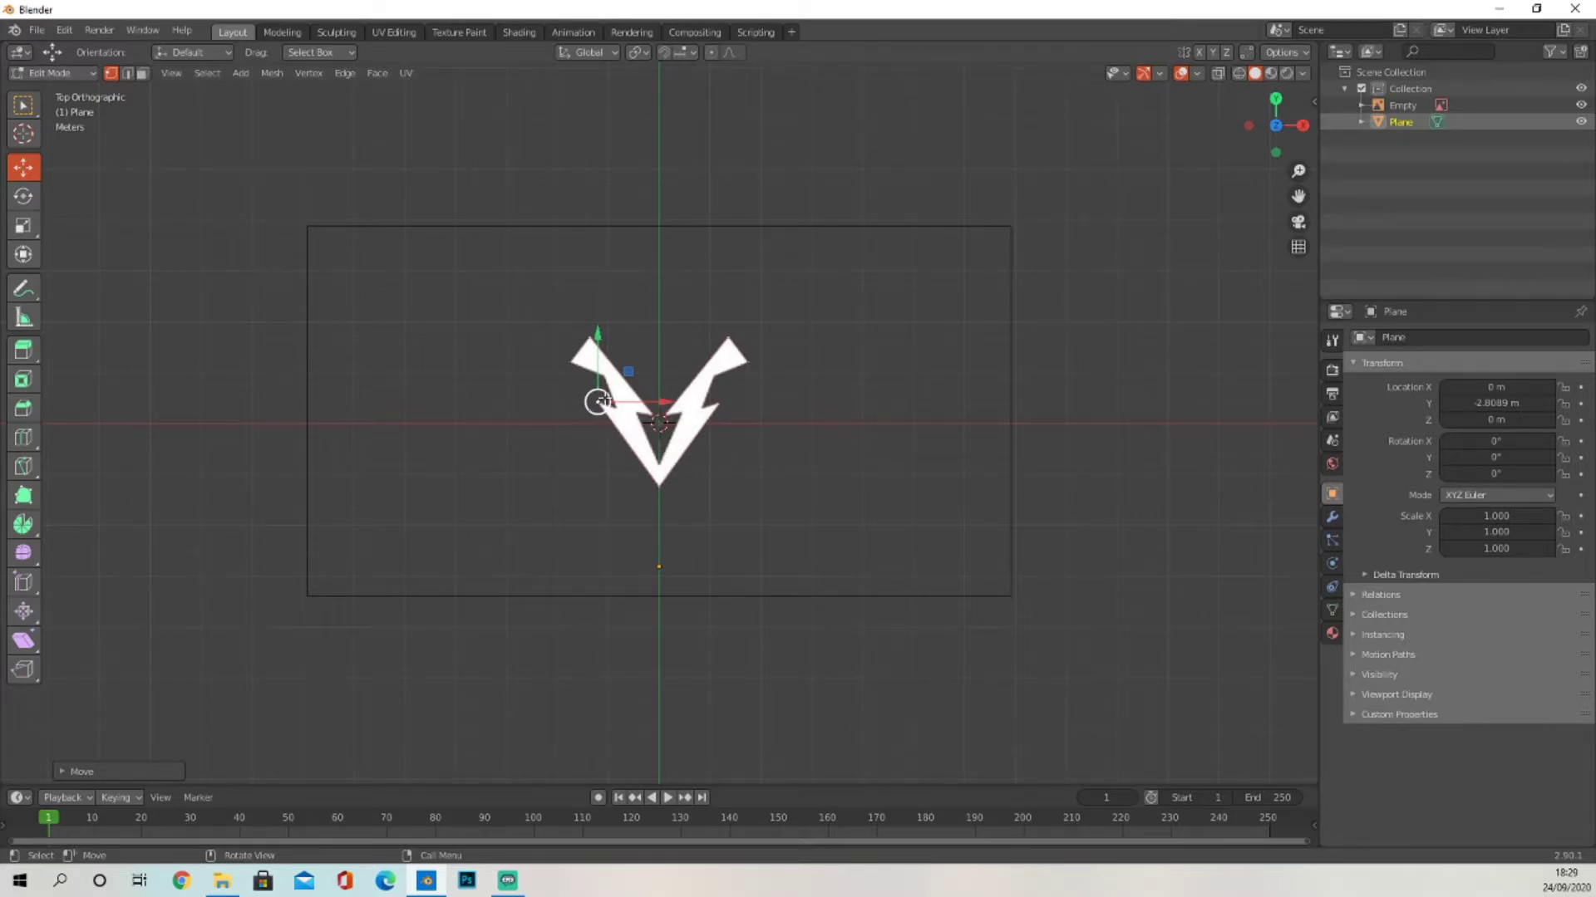
{"action": "mouse_move", "coordinate": [598, 402]}
{"action": "left_mouse_down"}
{"action": "mouse_move", "coordinate": [666, 482]}
{"action": "mouse_move", "coordinate": [720, 415]}
{"action": "mouse_move", "coordinate": [725, 399]}
{"action": "mouse_move", "coordinate": [709, 402]}
{"action": "mouse_move", "coordinate": [733, 350]}
{"action": "mouse_move", "coordinate": [757, 357]}
{"action": "mouse_move", "coordinate": [736, 333]}
{"action": "mouse_move", "coordinate": [723, 343]}
{"action": "mouse_move", "coordinate": [662, 409]}
{"action": "mouse_move", "coordinate": [689, 411]}
{"action": "mouse_move", "coordinate": [665, 458]}
{"action": "mouse_move", "coordinate": [659, 411]}
{"action": "mouse_move", "coordinate": [595, 334]}
{"action": "mouse_move", "coordinate": [580, 357]}
{"action": "mouse_move", "coordinate": [622, 402]}
{"action": "left_mouse_up"}
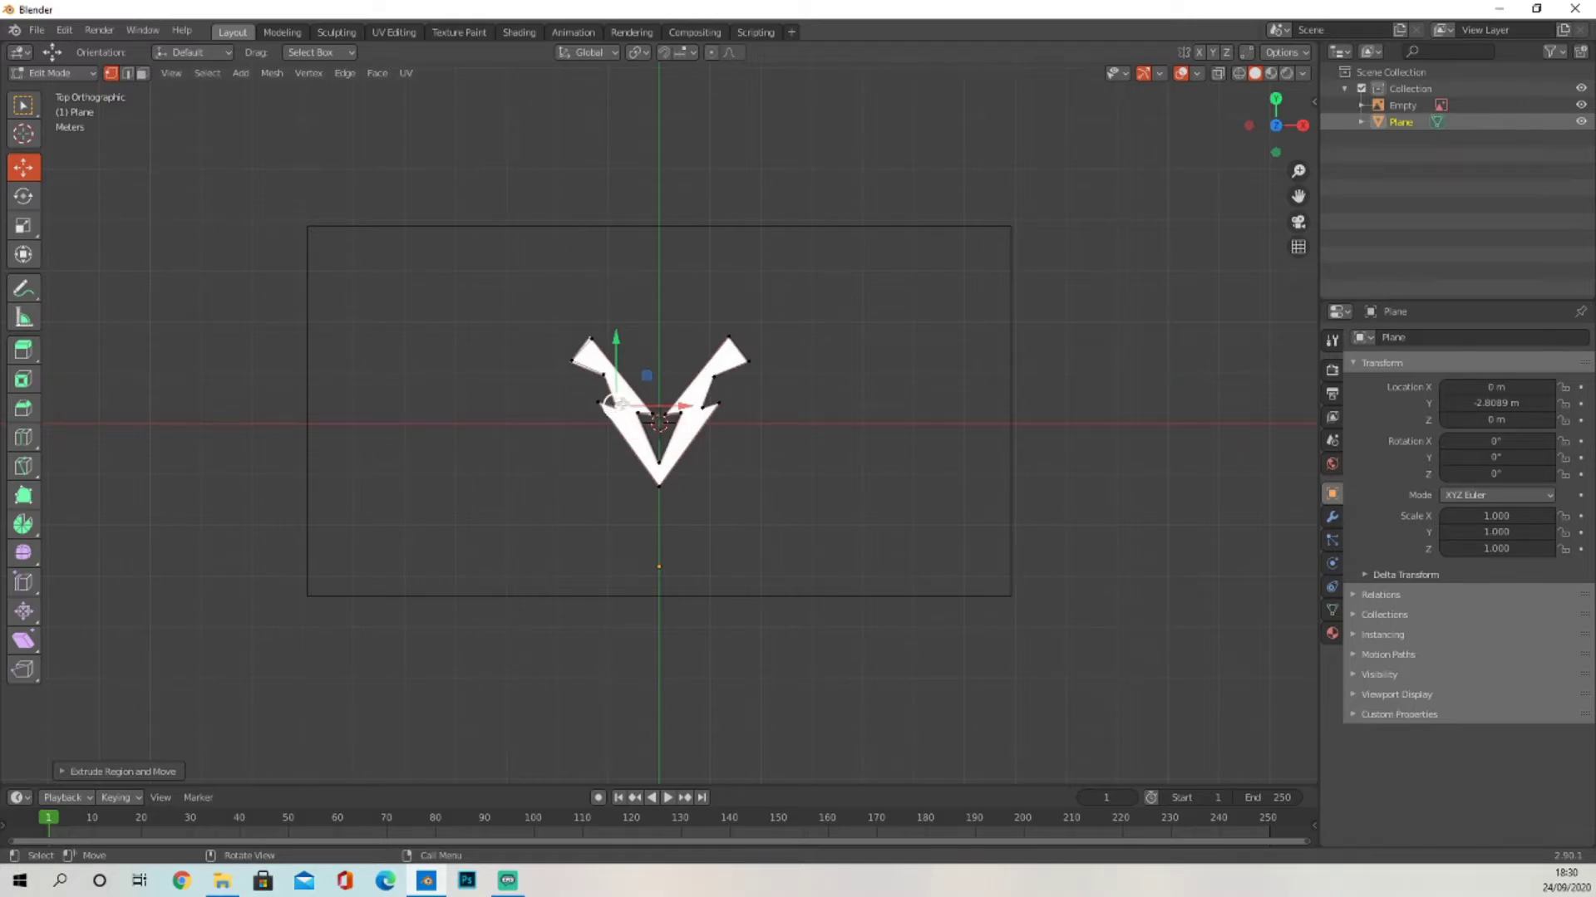
Fine-tune the traced vertices on the logo's left arm and inner V to match the image corners, and return to Object Mode.
{"action": "left_click", "coordinate": [597, 405]}
{"action": "left_click_drag", "start_coordinate": [615, 339], "coordinate": [614, 346]}
{"action": "left_click", "coordinate": [571, 359]}
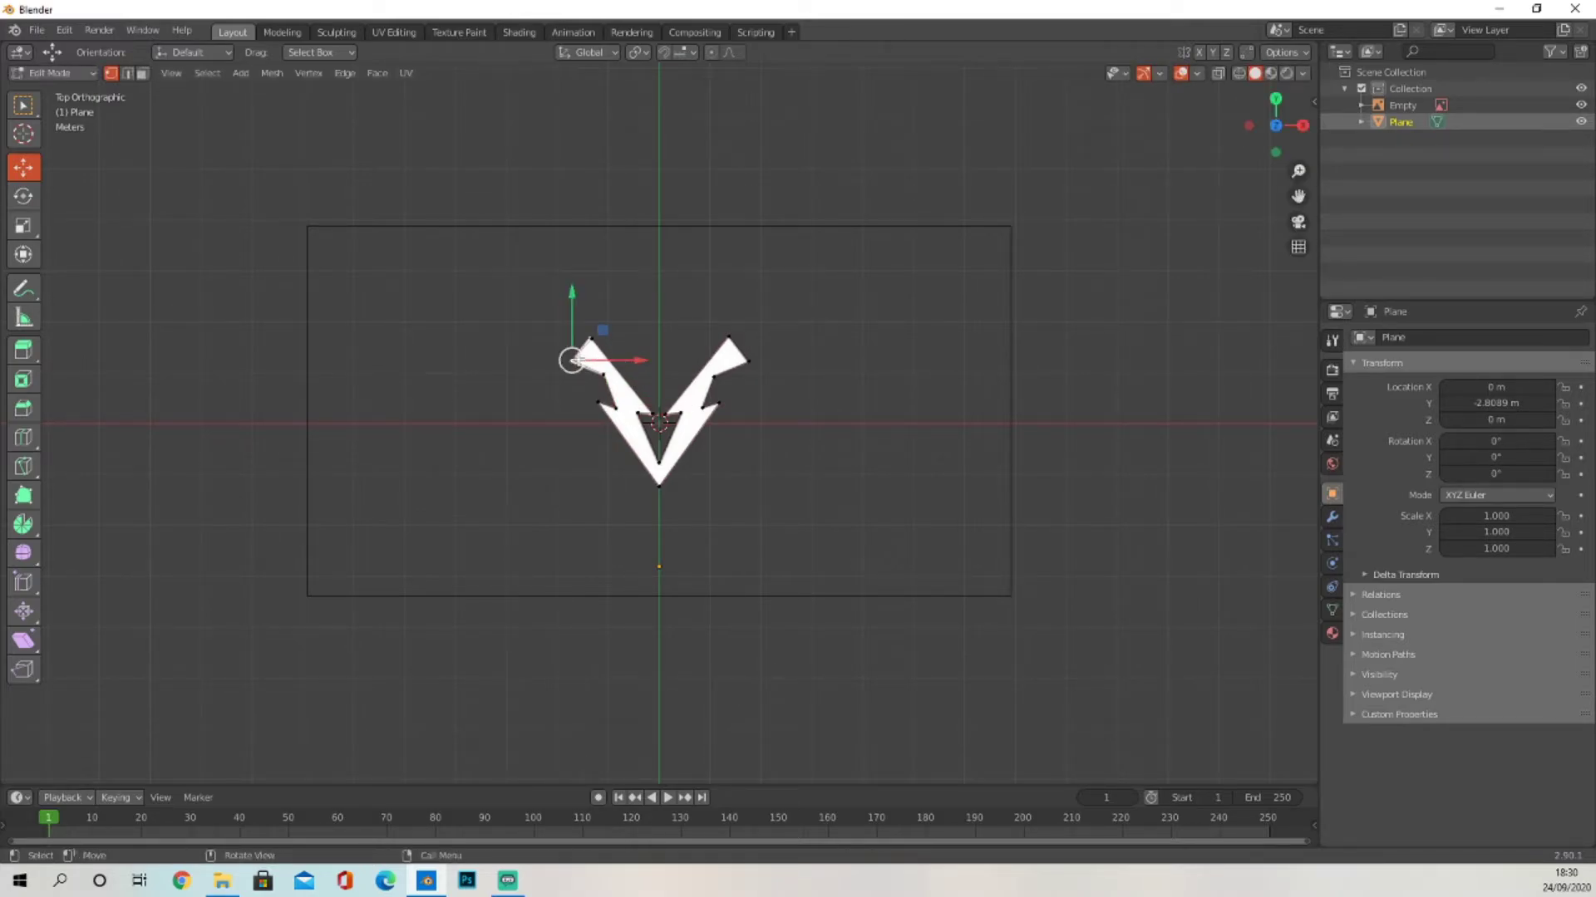
{"action": "left_click_drag", "start_coordinate": [572, 360], "coordinate": [608, 388]}
{"action": "left_click", "coordinate": [591, 339]}
{"action": "left_click", "coordinate": [600, 376]}
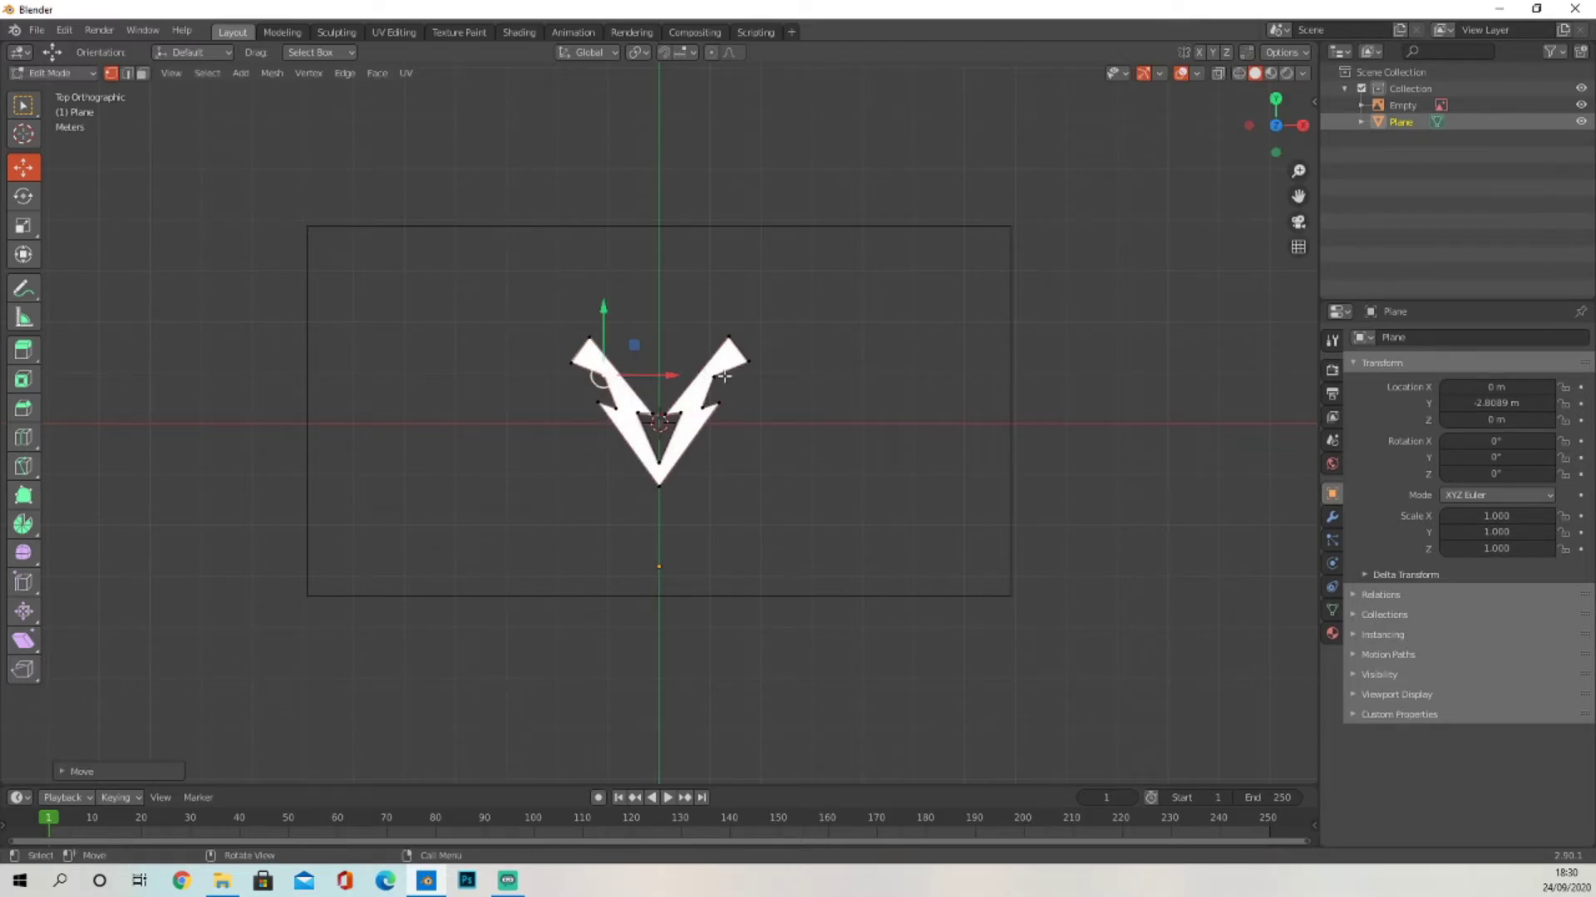
{"action": "left_click", "coordinate": [655, 417]}
{"action": "left_click_drag", "start_coordinate": [649, 348], "coordinate": [649, 353]}
{"action": "key", "text": "Tab"}
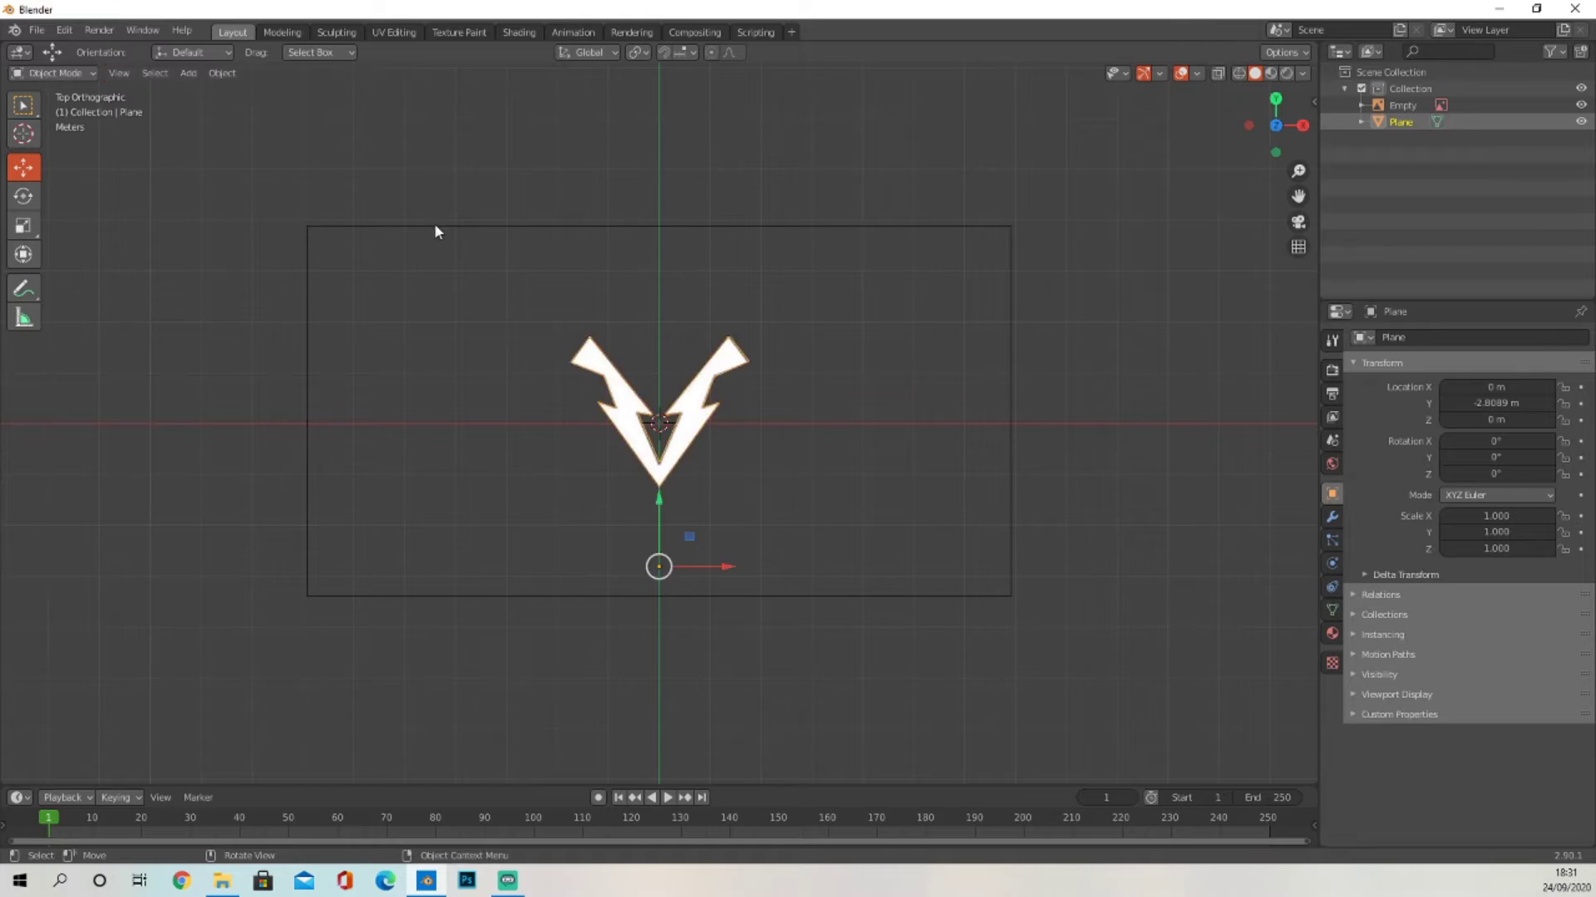
Delete the logo reference image, keeping only the traced outline mesh.
{"action": "left_click", "coordinate": [691, 276]}
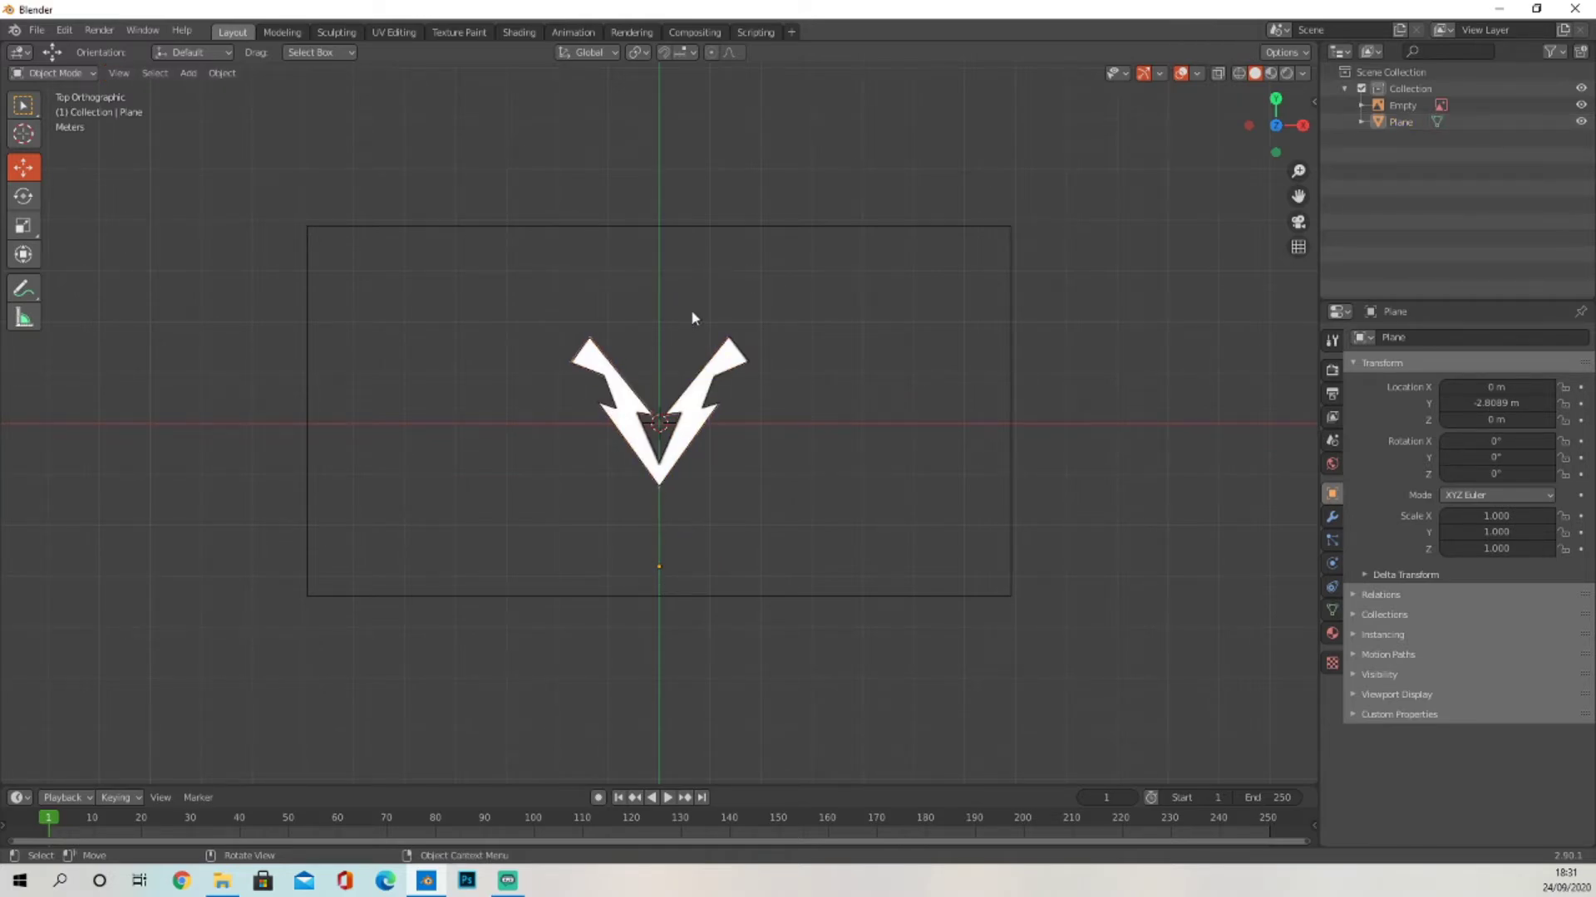
{"action": "left_click", "coordinate": [734, 360]}
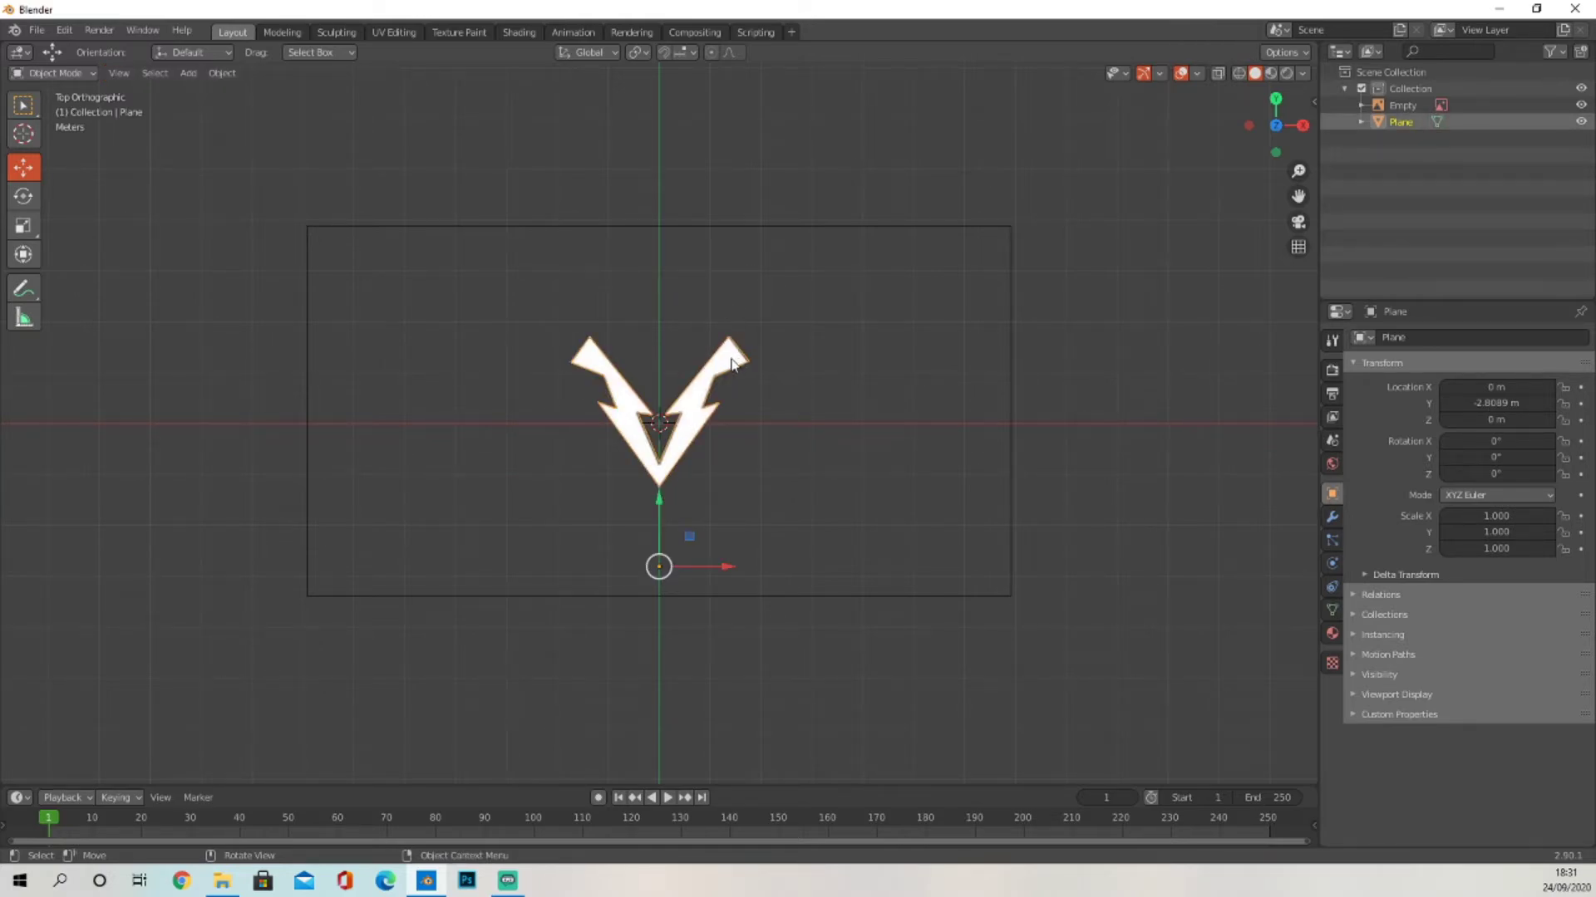
{"action": "left_click", "coordinate": [835, 319]}
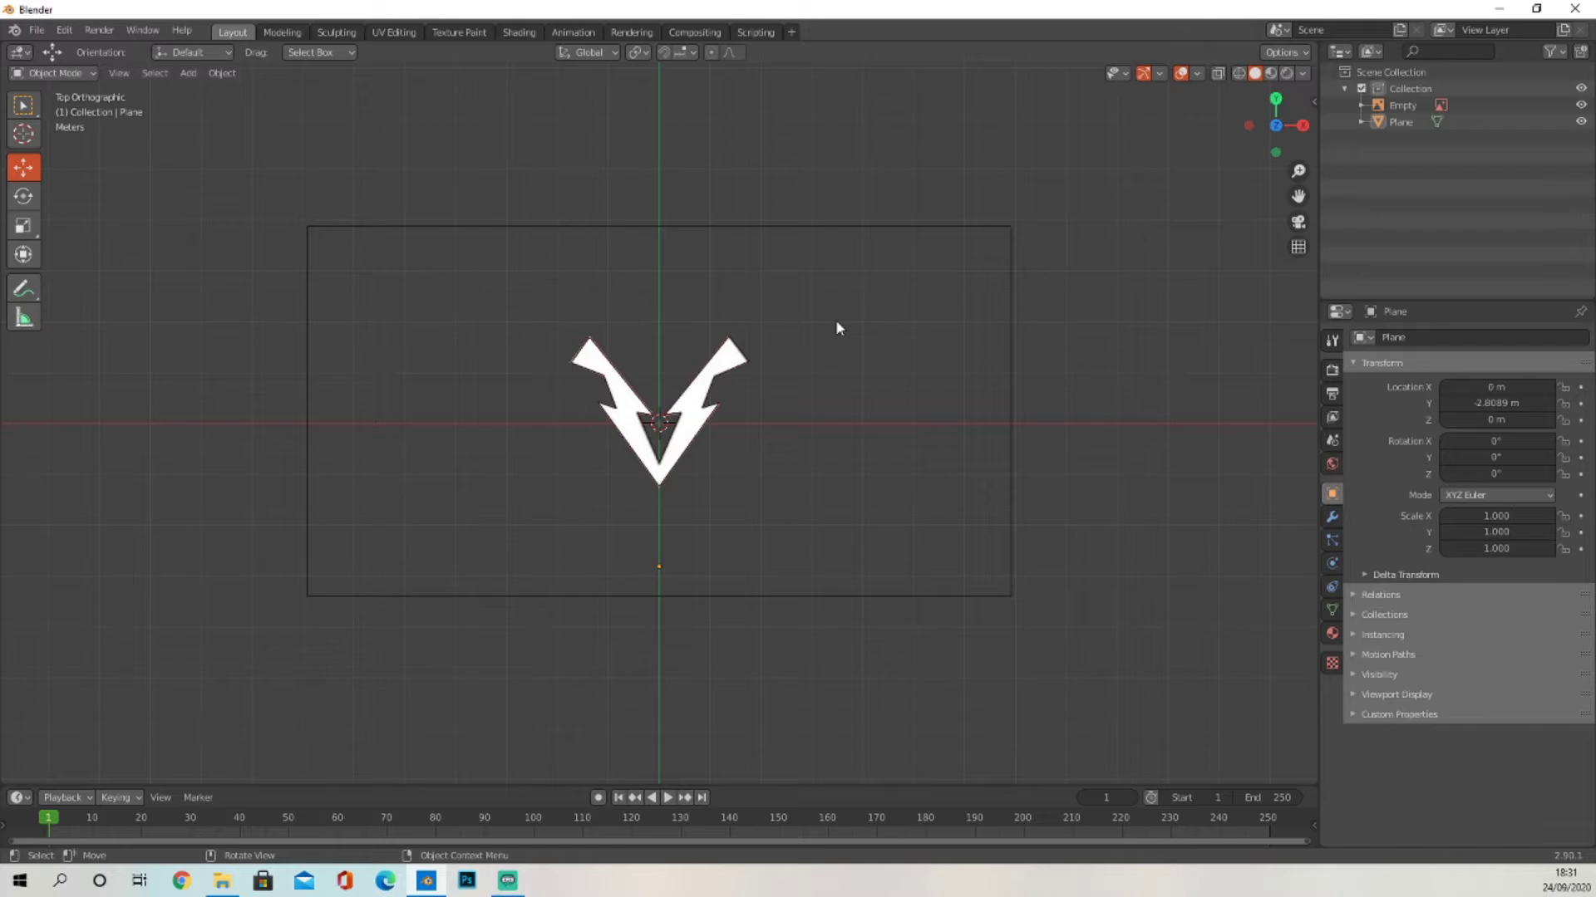
{"action": "left_click", "coordinate": [724, 360]}
{"action": "key", "text": "Delete"}
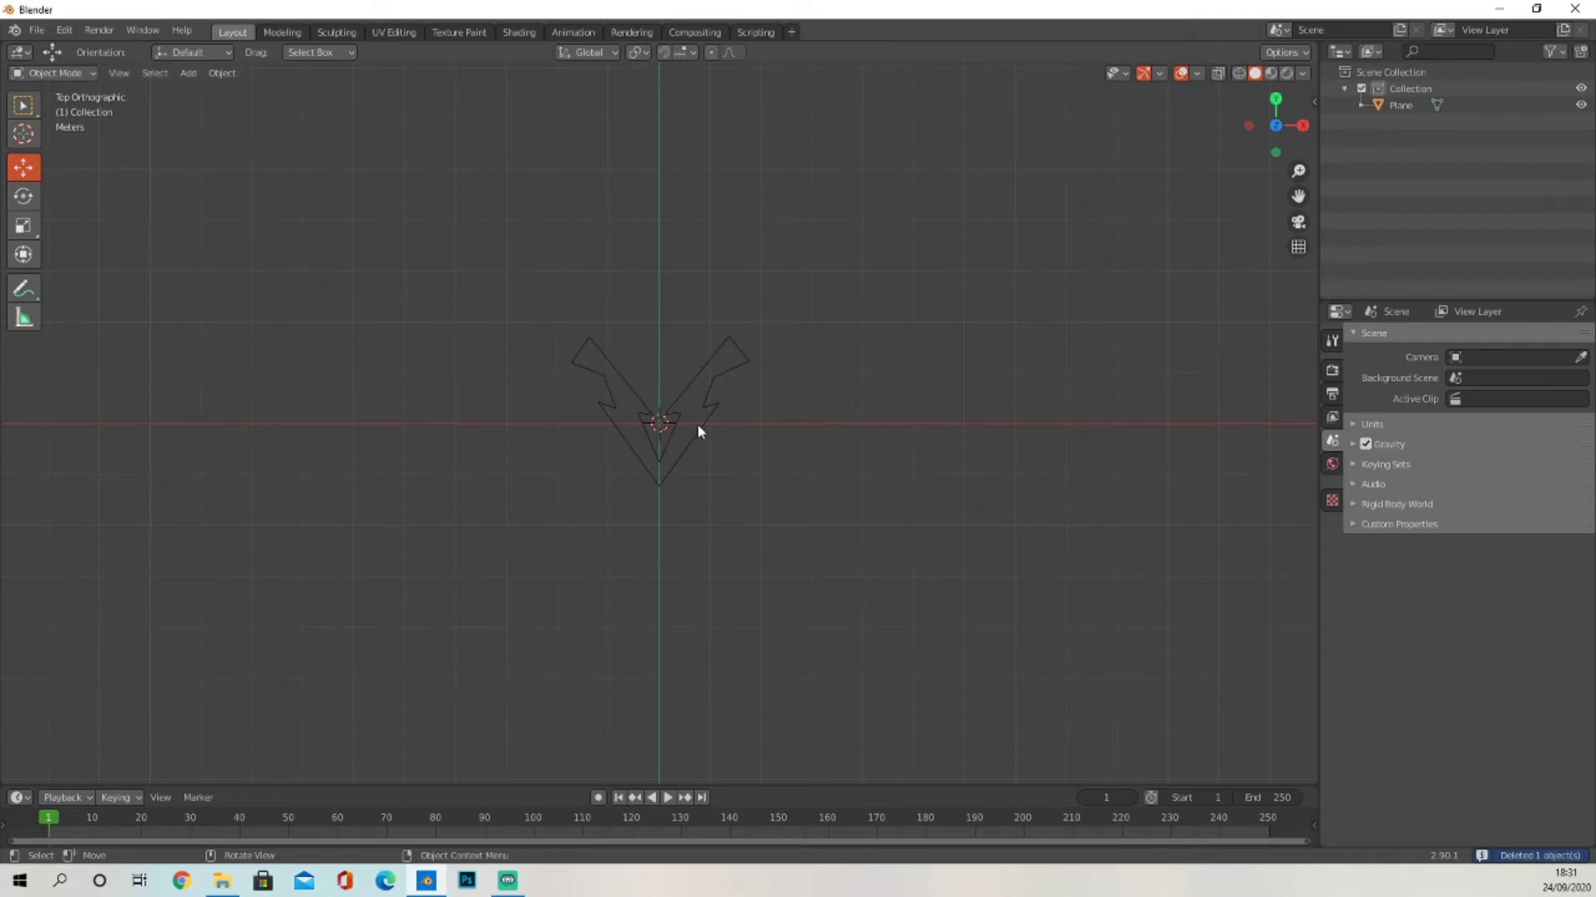
Fill the traced logo outline with a face using all its vertices, and return to Object Mode.
{"action": "left_click", "coordinate": [694, 395]}
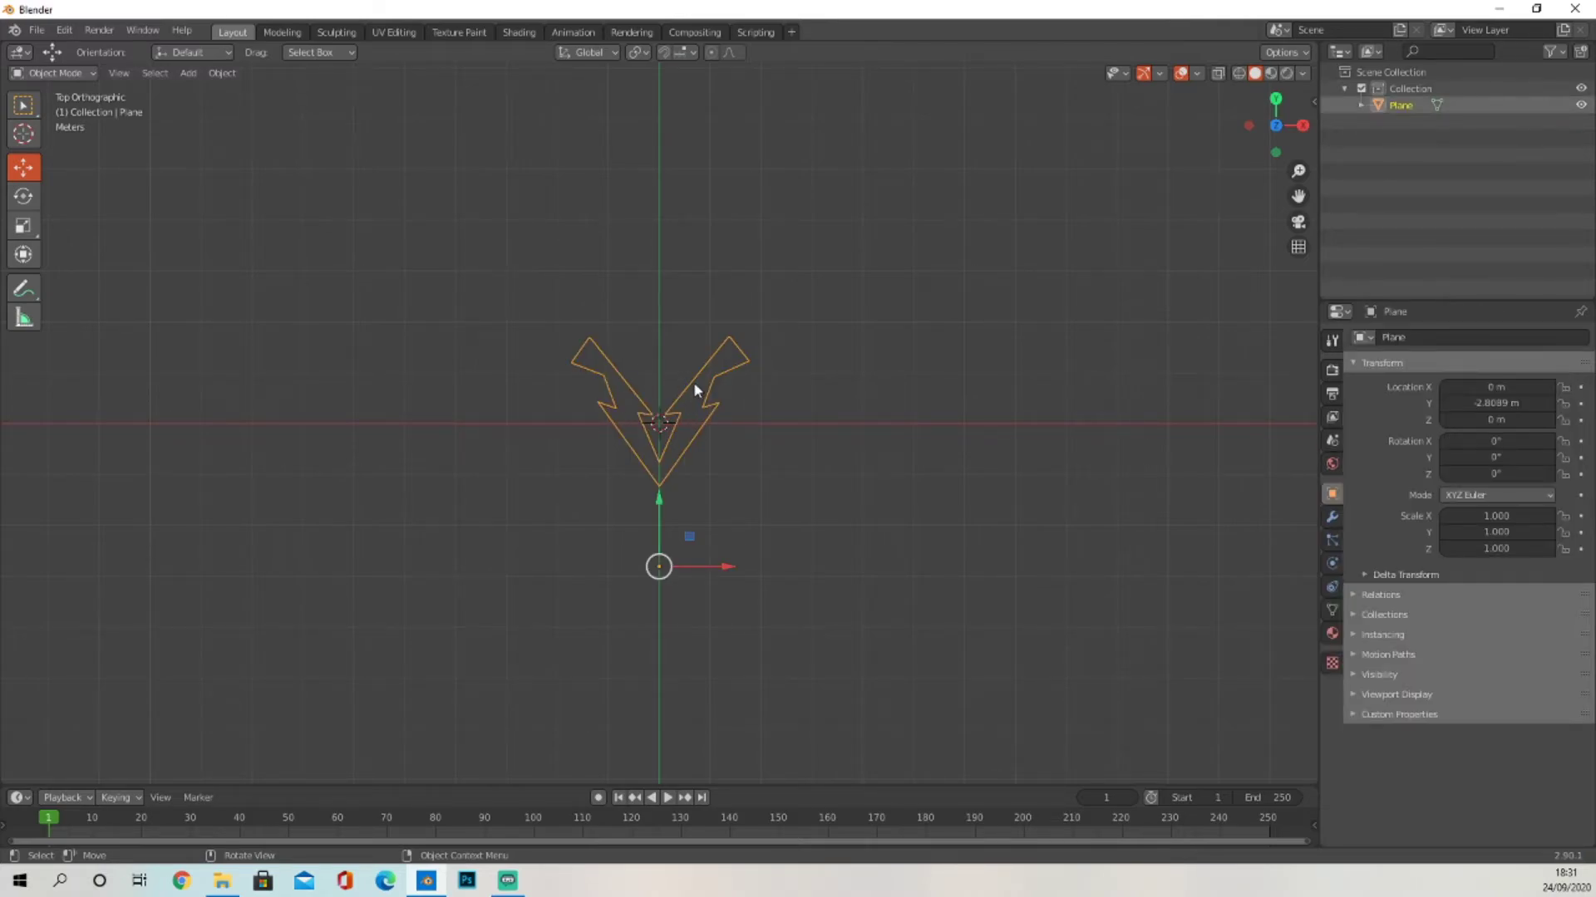
{"action": "key", "text": "Tab"}
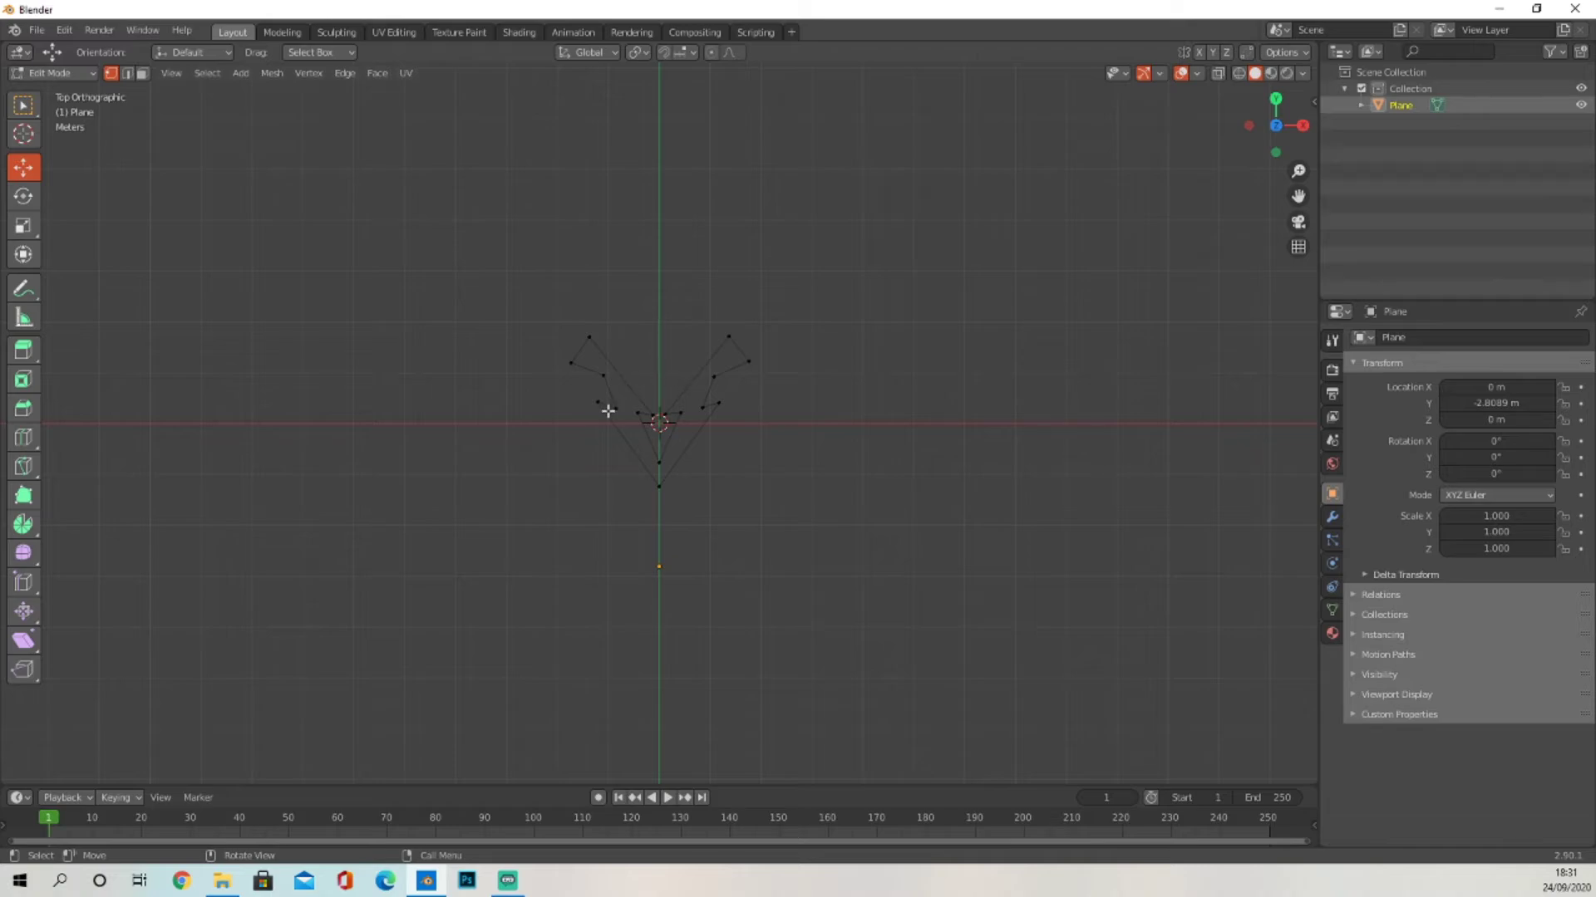
{"action": "left_click_drag", "start_coordinate": [416, 574], "coordinate": [958, 161]}
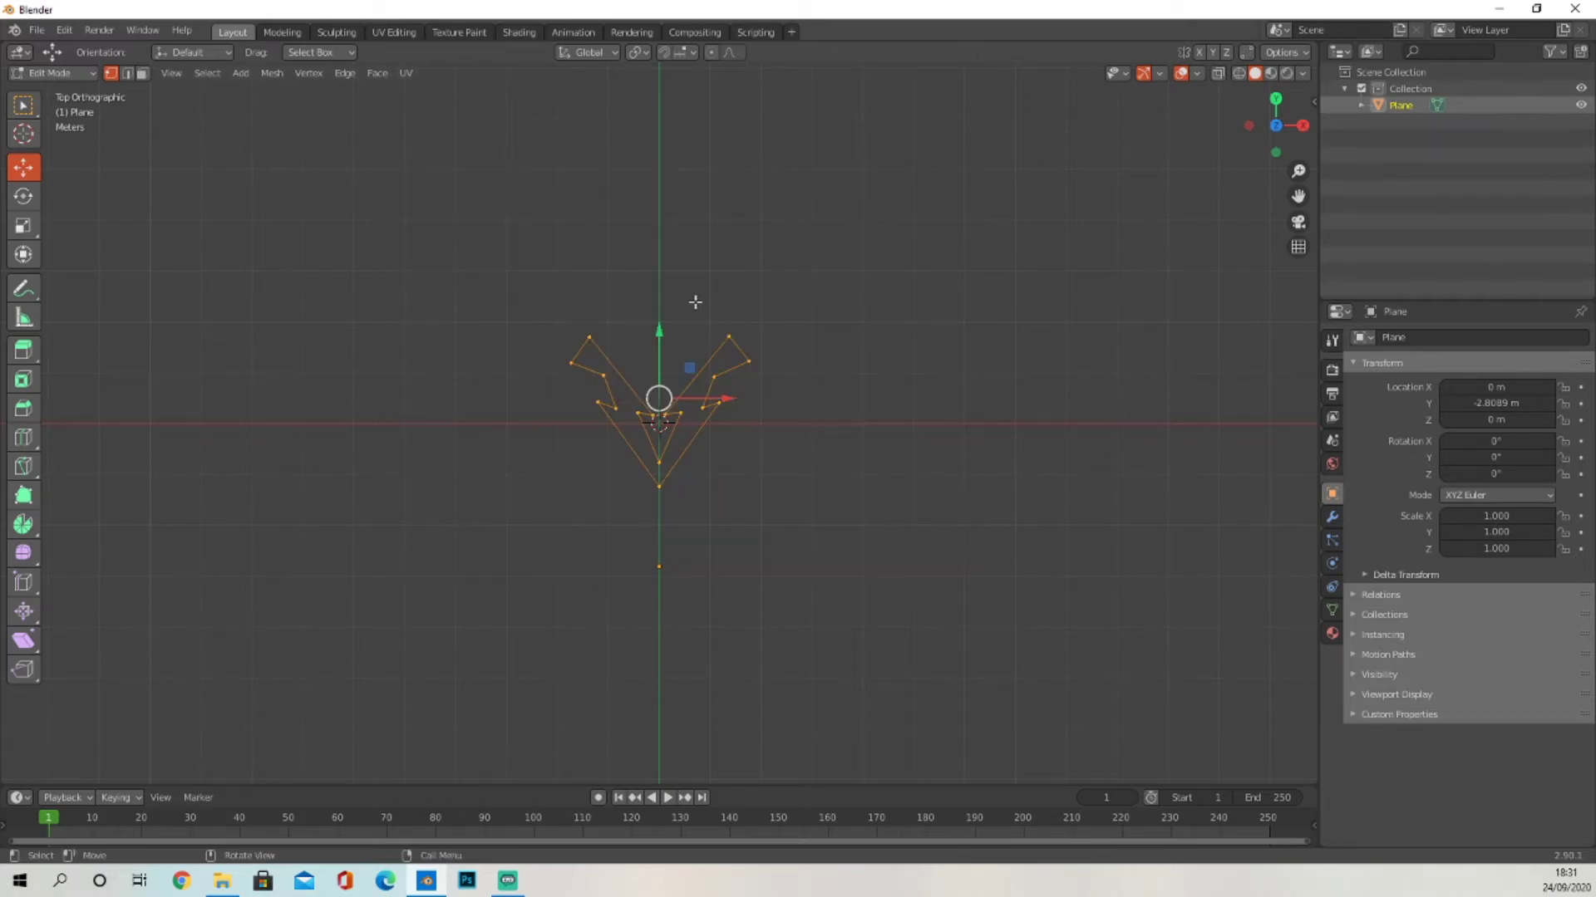
{"action": "key", "text": "f"}
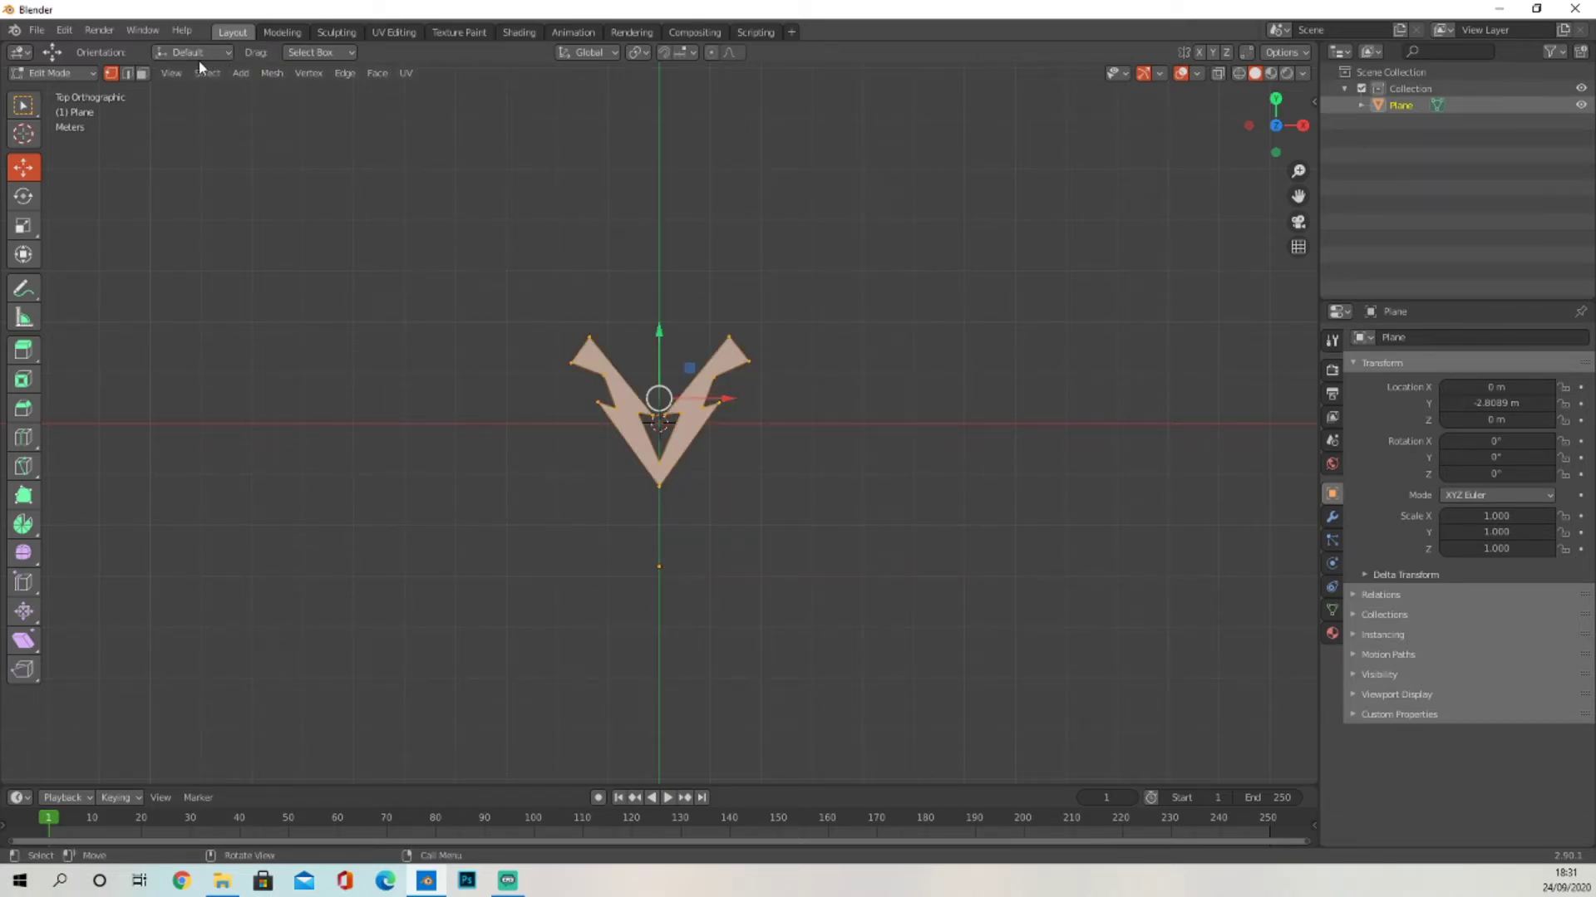
{"action": "key", "text": "Tab"}
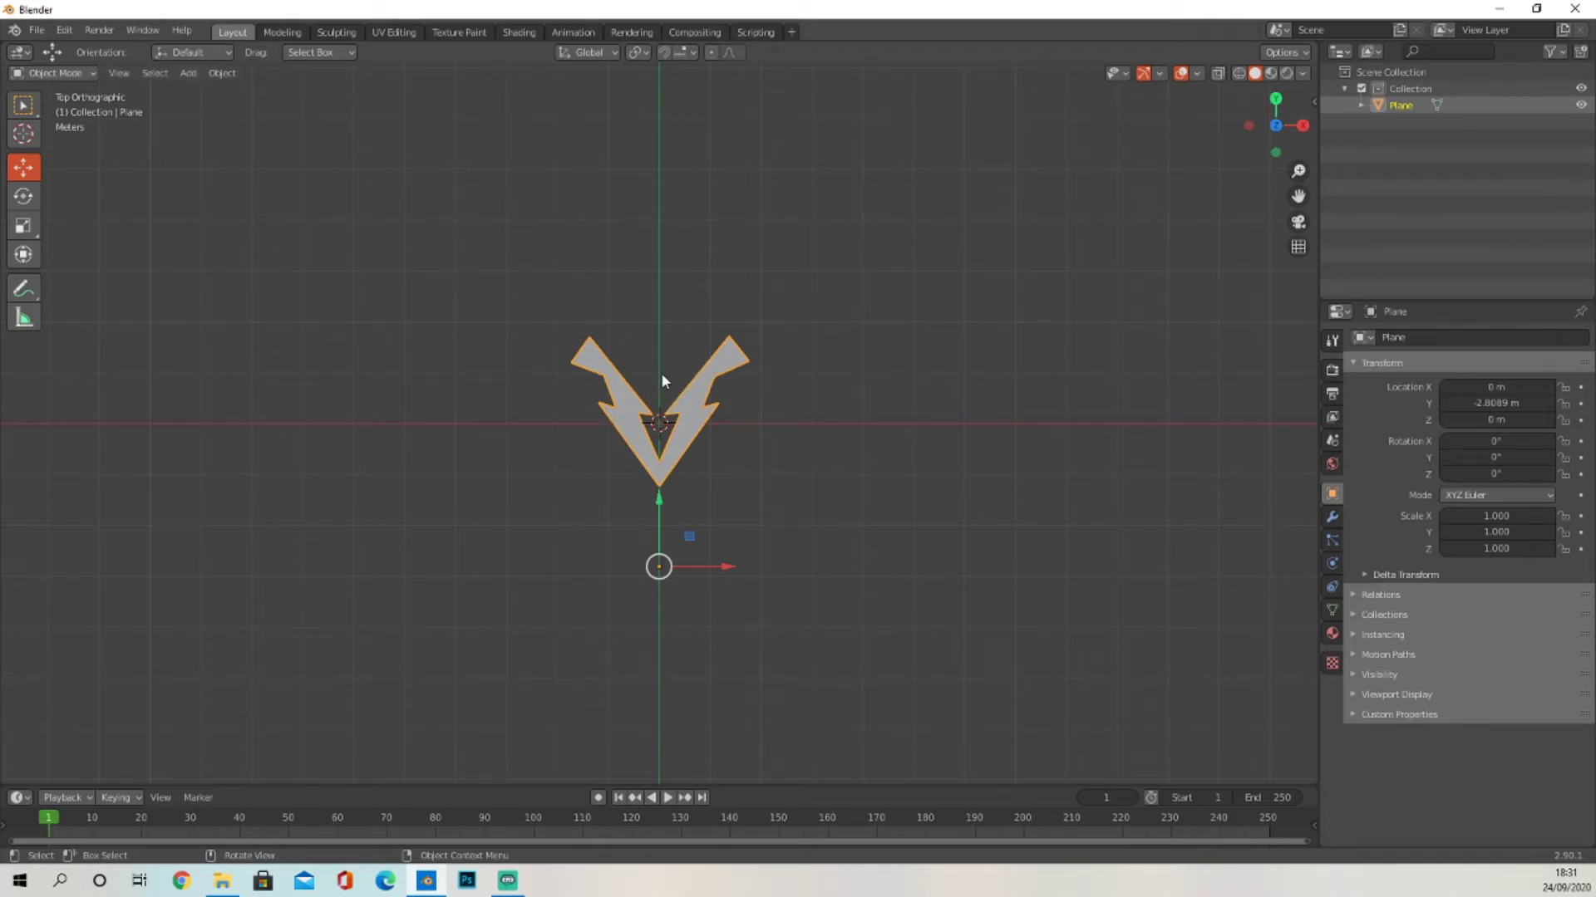
Add a Solidify modifier to the filled logo mesh.
{"action": "middle_click_drag", "start_coordinate": [848, 452], "coordinate": [1093, 416]}
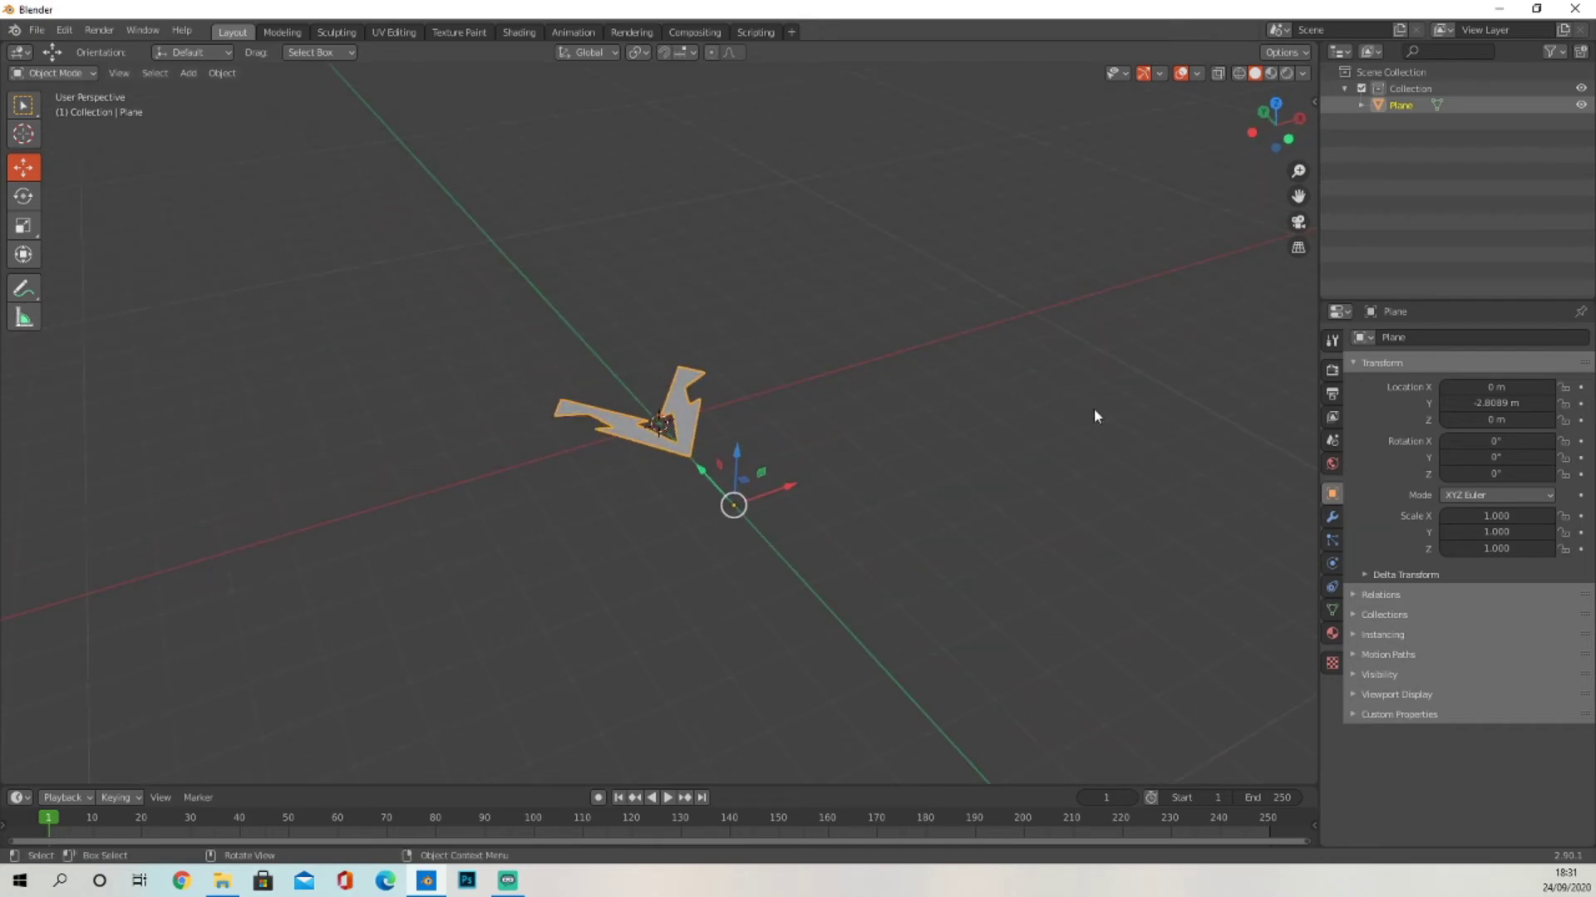
{"action": "left_click", "coordinate": [1331, 517]}
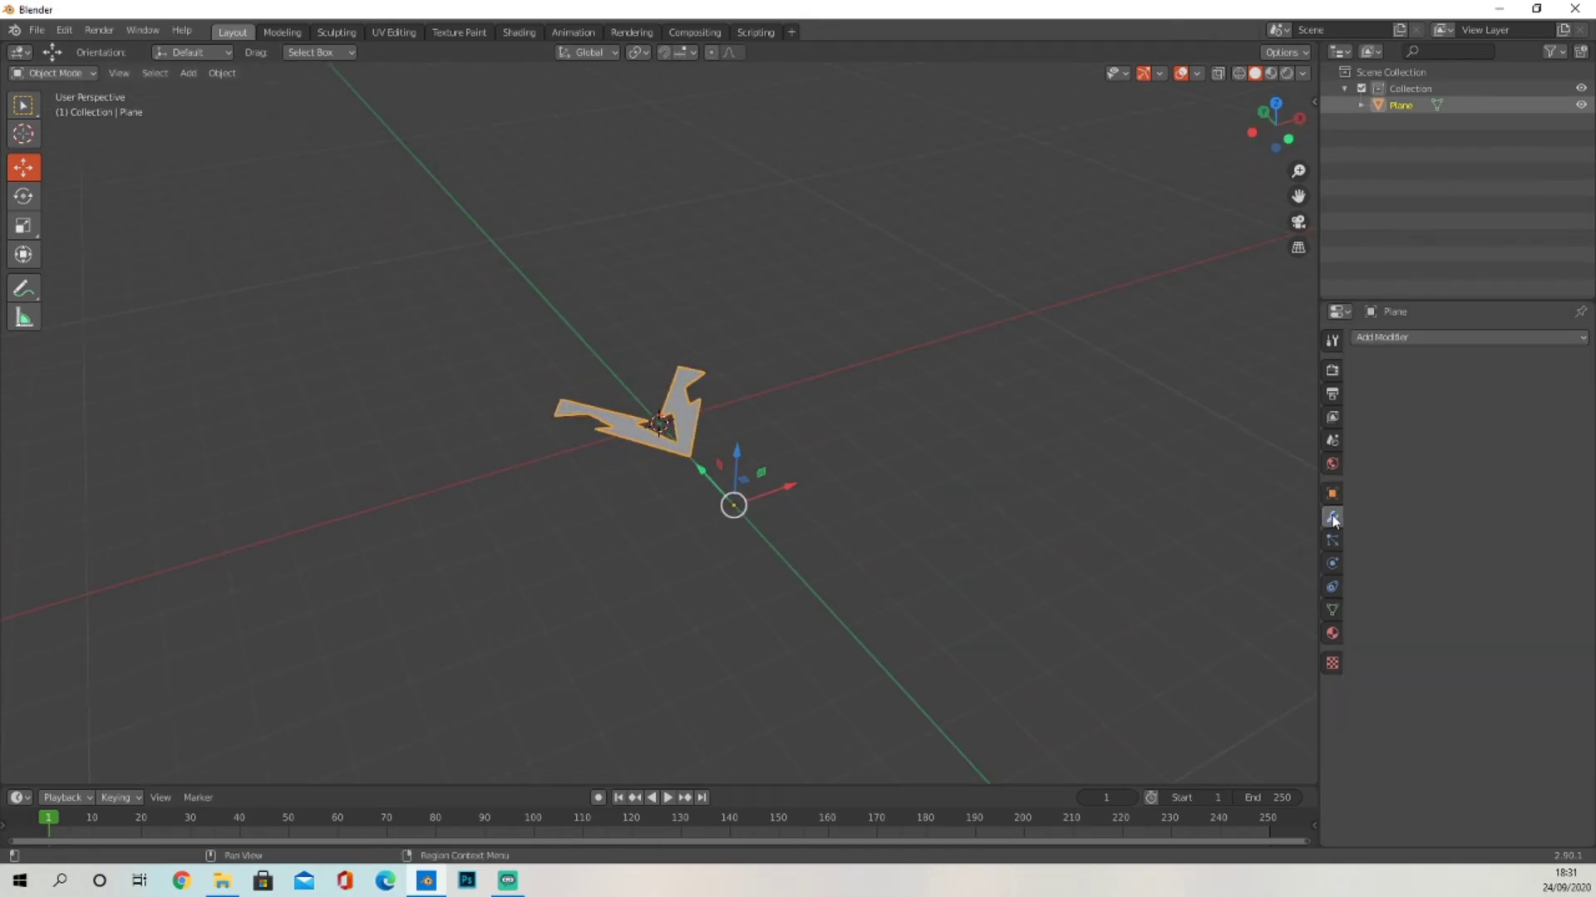
{"action": "left_click", "coordinate": [1371, 339]}
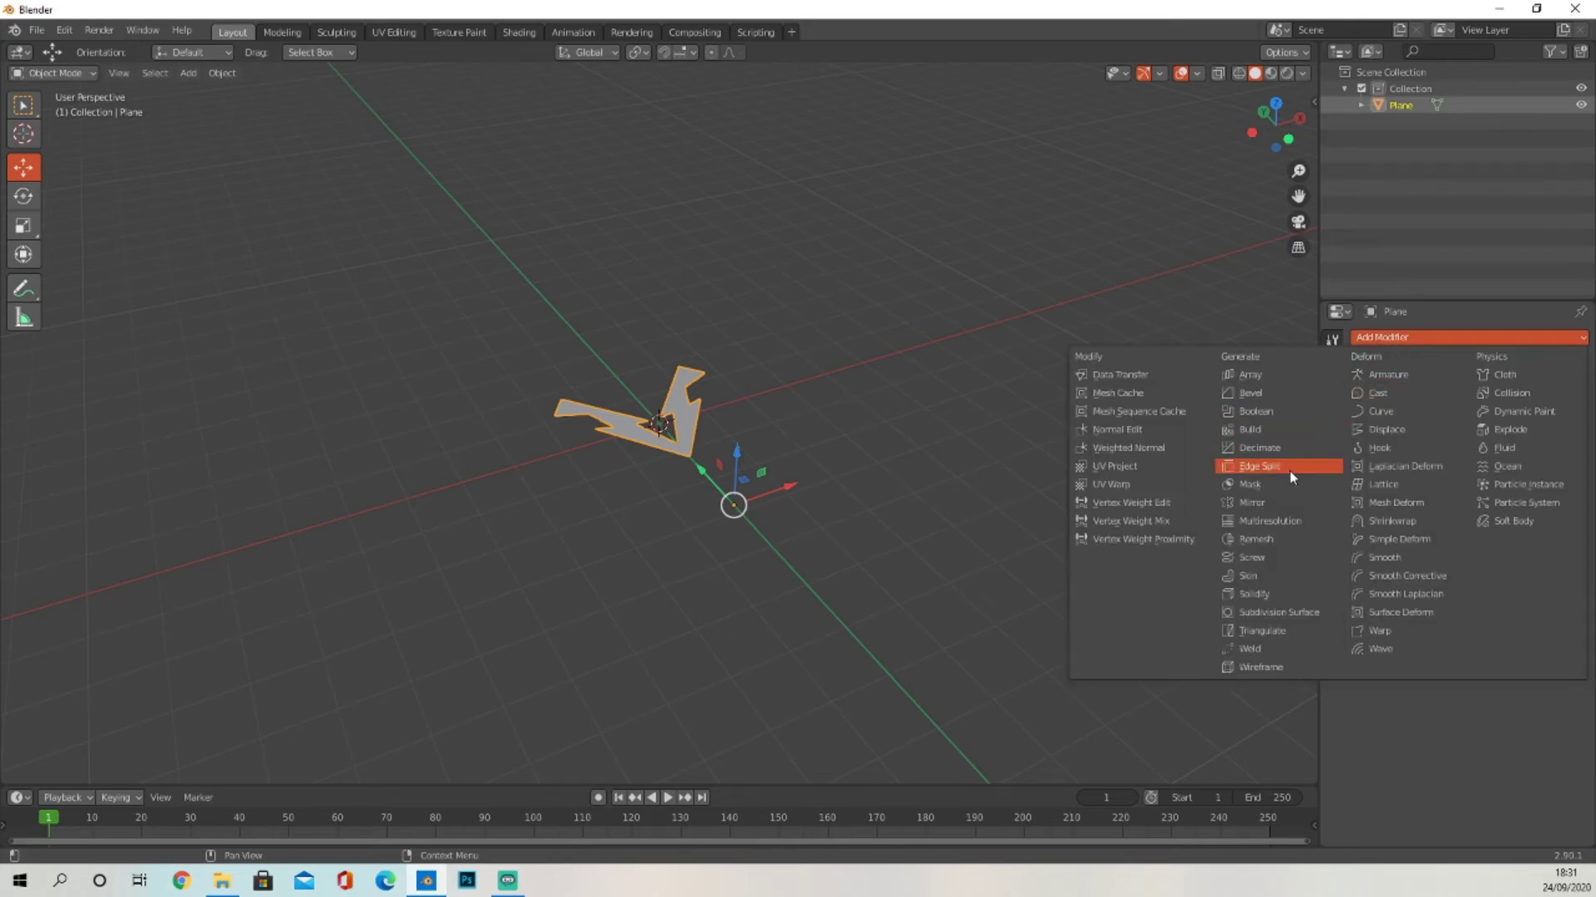
{"action": "left_click", "coordinate": [1248, 591]}
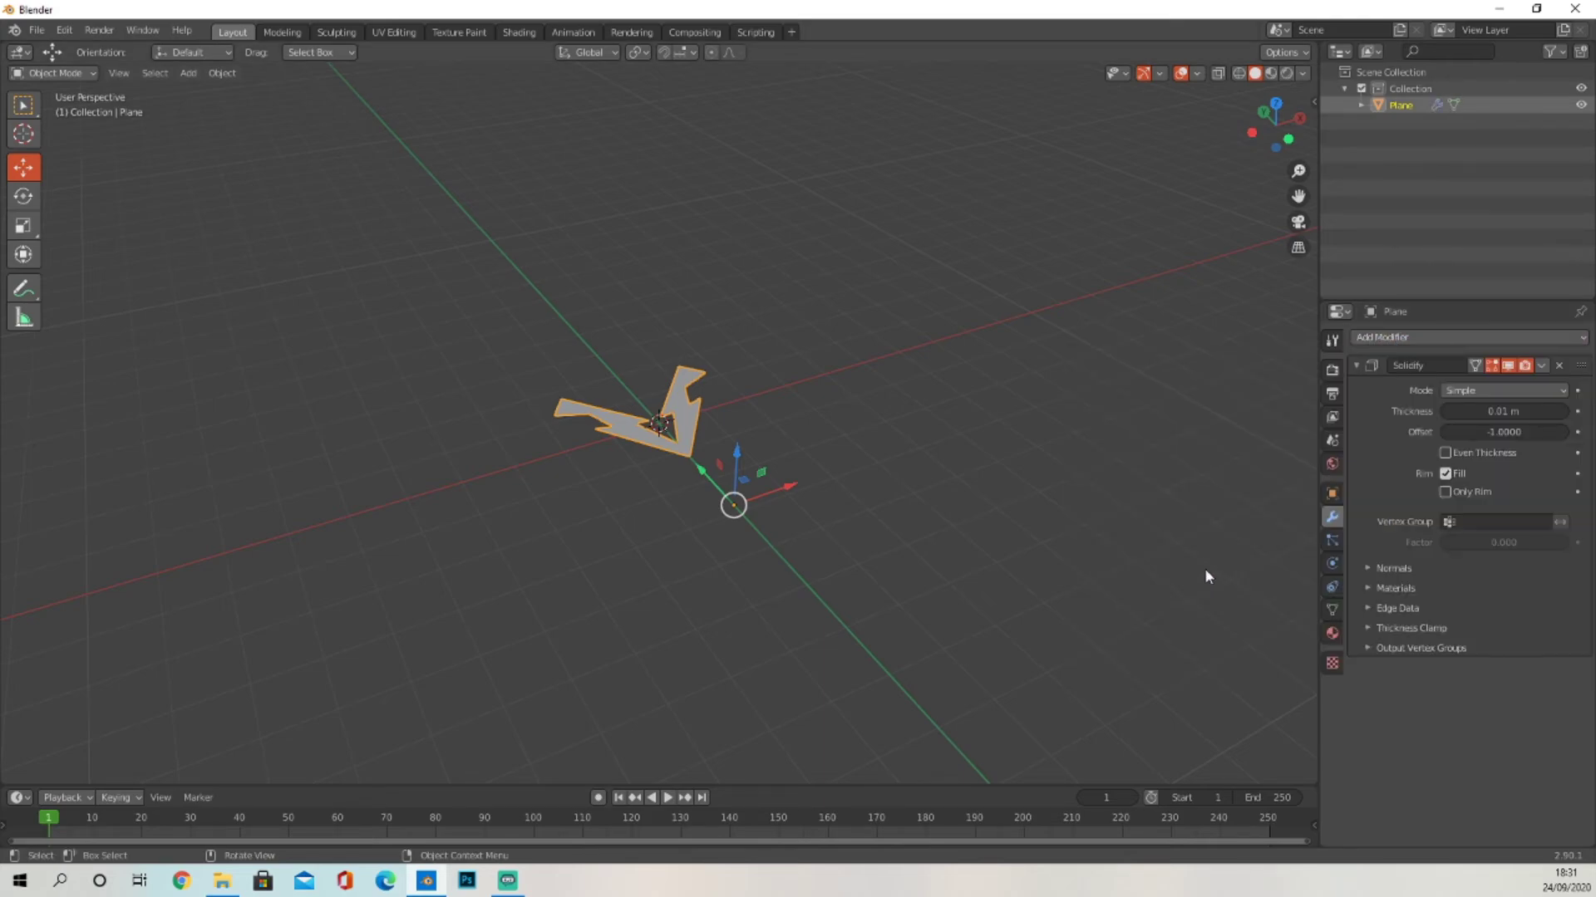
Increase the logo's Solidify thickness to 0.36 m.
{"action": "middle_click_drag", "start_coordinate": [792, 489], "coordinate": [737, 397]}
{"action": "scroll", "coordinate": [738, 399], "scroll_direction": "up", "scroll_amount": 4}
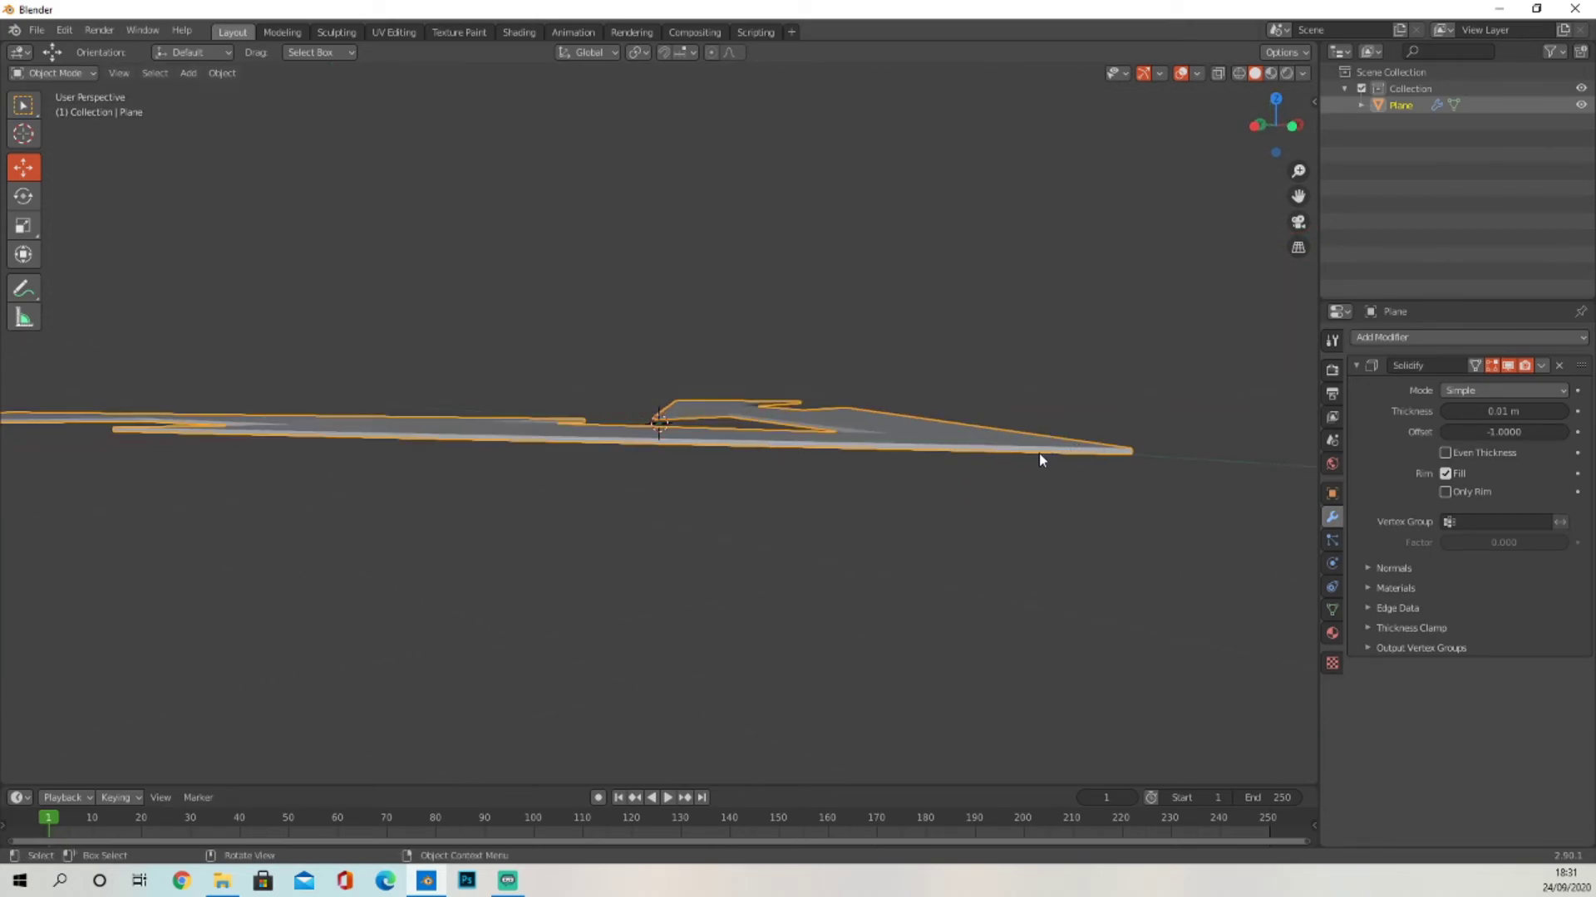
{"action": "middle_click_drag", "start_coordinate": [1038, 452], "coordinate": [926, 438]}
{"action": "scroll", "coordinate": [1009, 494], "scroll_direction": "down", "scroll_amount": 4}
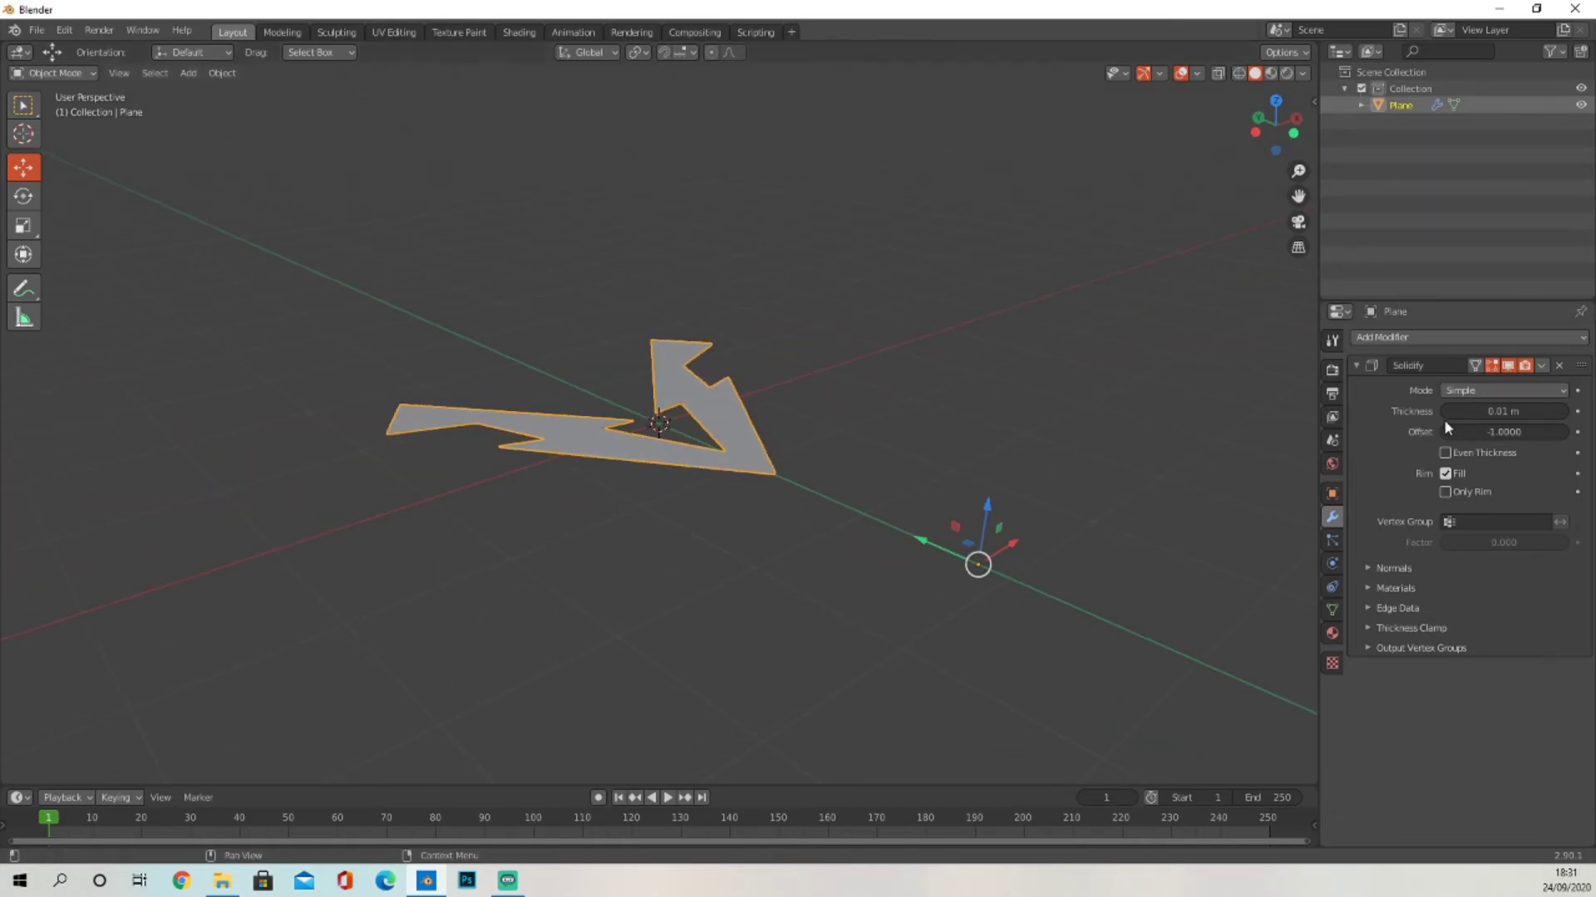
{"action": "left_click_drag", "start_coordinate": [1480, 412], "coordinate": [1552, 411]}
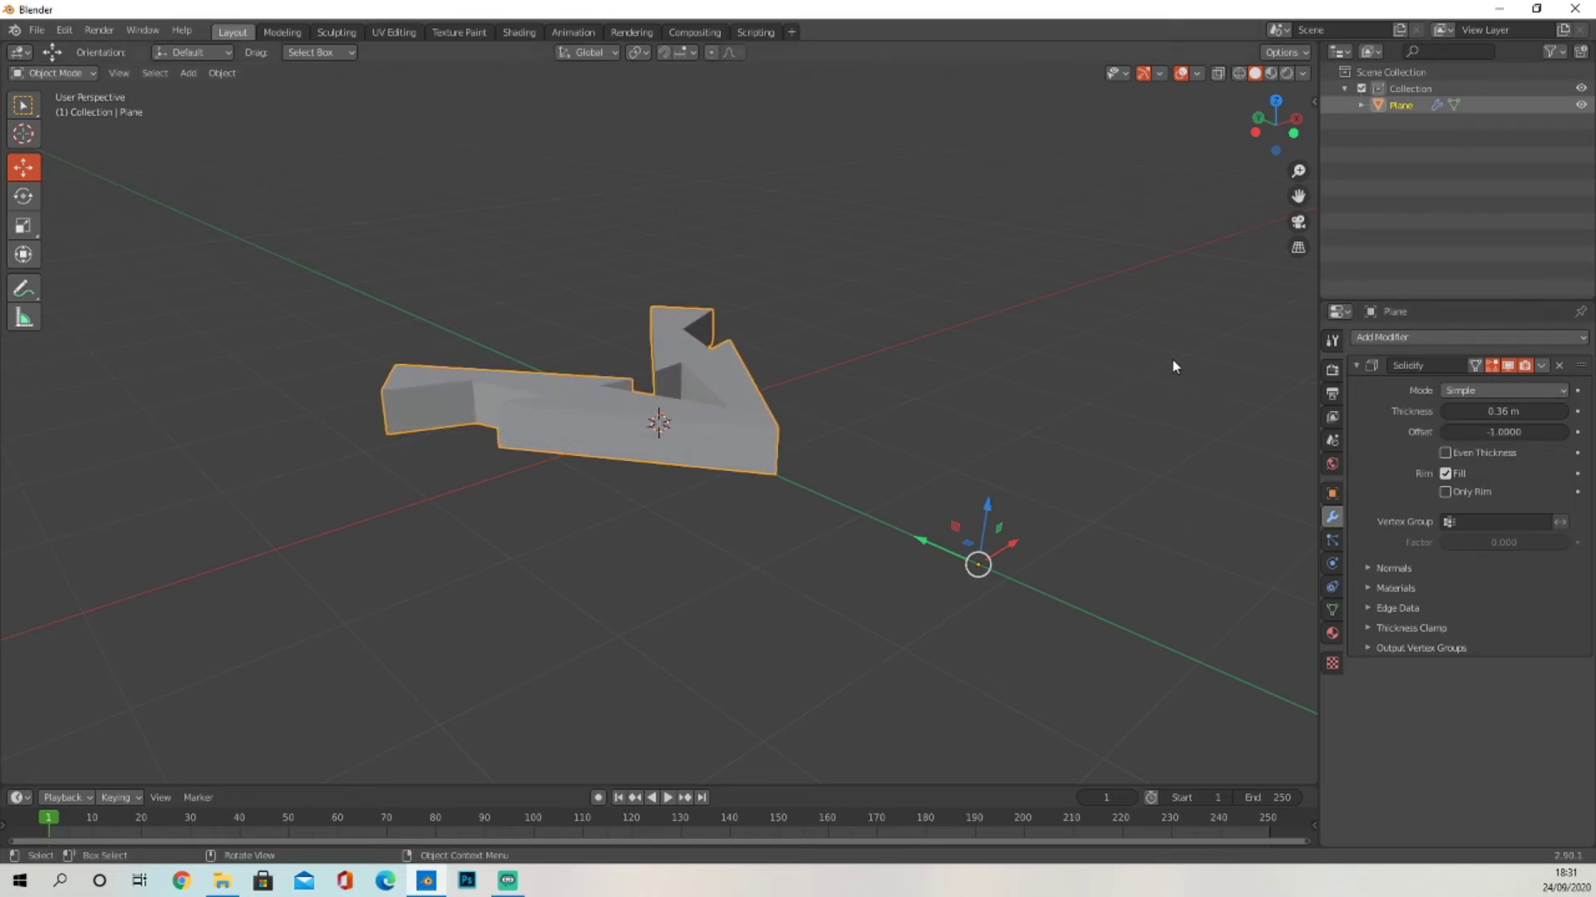
Stand the thickened logo upright by setting its X rotation to 90°, then deselect it and check its front and side.
{"action": "left_click", "coordinate": [1332, 493]}
{"action": "middle_click_drag", "start_coordinate": [832, 320], "coordinate": [798, 357]}
{"action": "left_click", "coordinate": [1484, 439]}
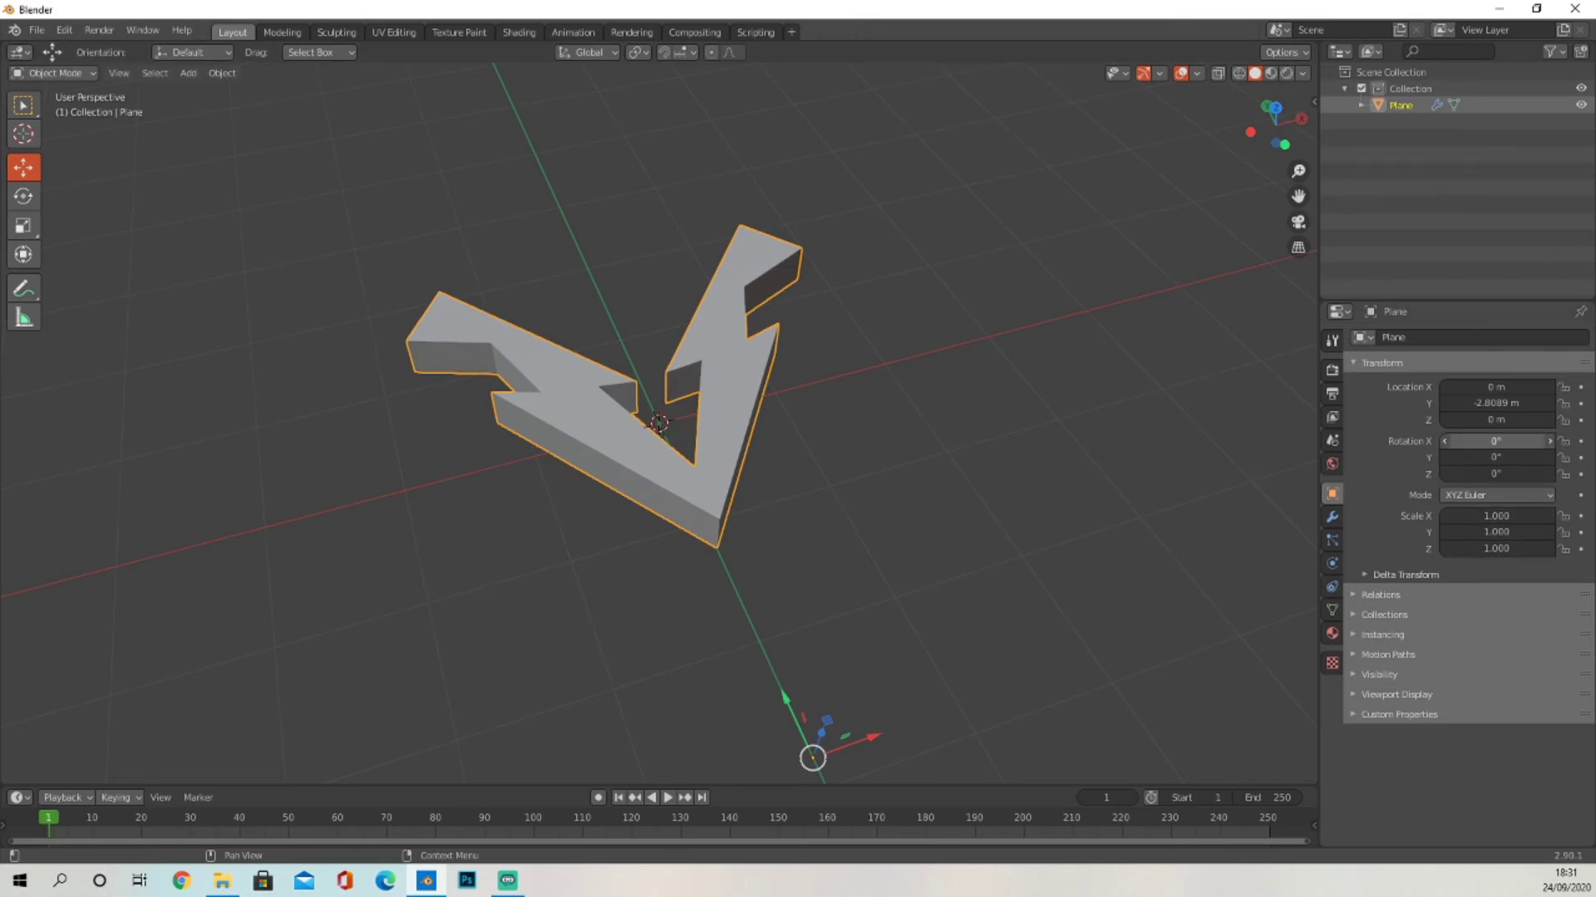
{"action": "type", "text": "90"}
{"action": "key", "text": "Return"}
{"action": "scroll", "coordinate": [1014, 402], "scroll_direction": "down", "scroll_amount": 5}
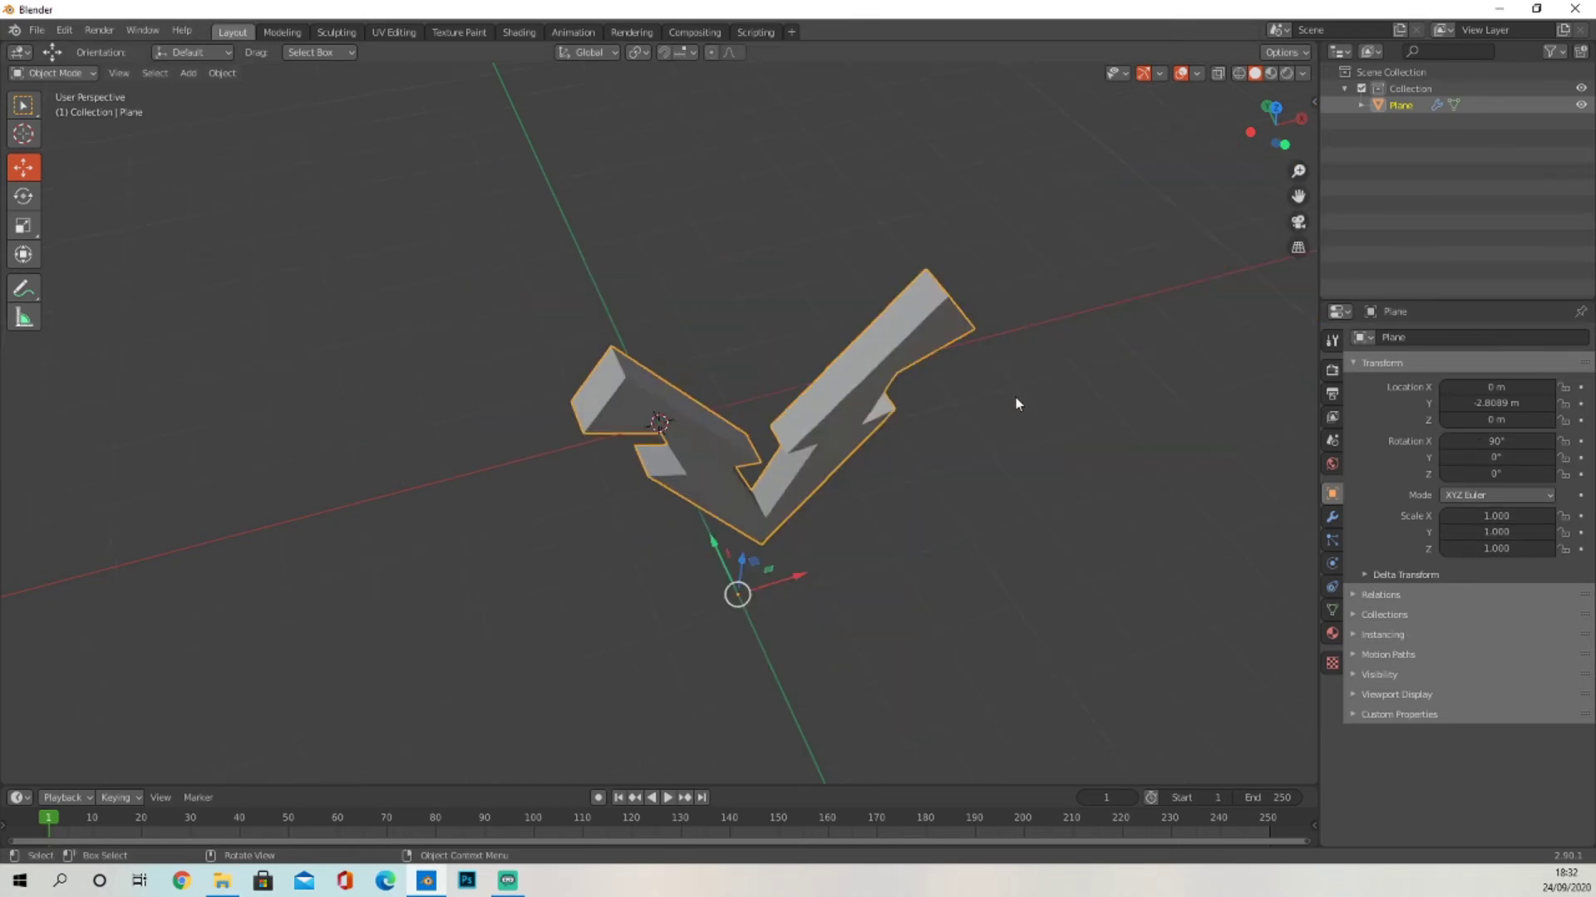
{"action": "middle_click_drag", "start_coordinate": [1015, 402], "coordinate": [890, 334]}
{"action": "left_click", "coordinate": [886, 339]}
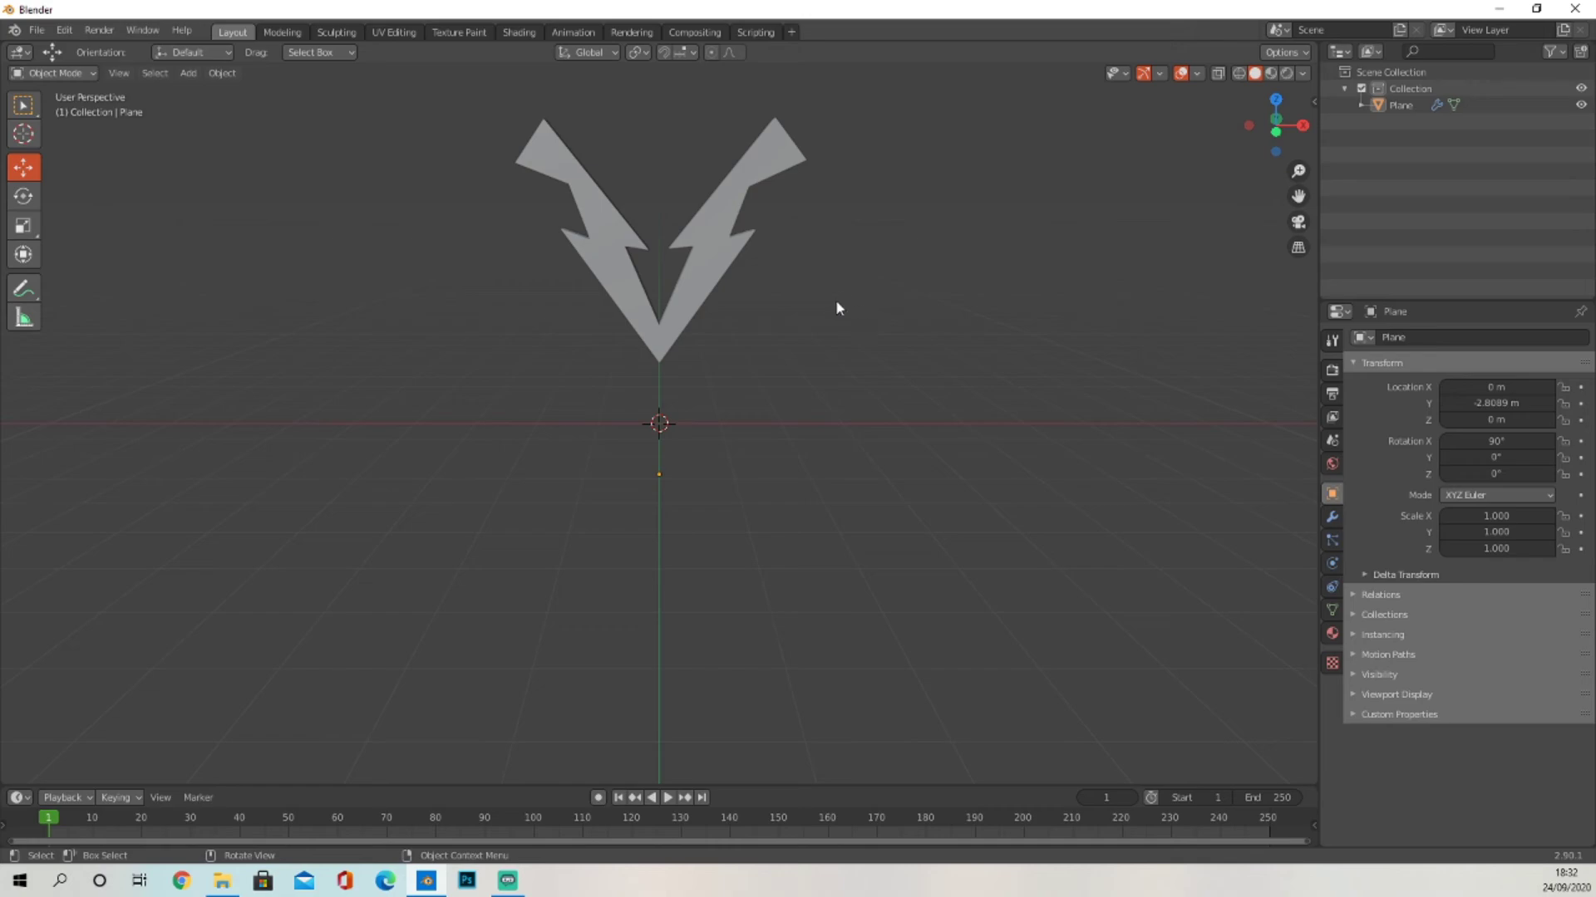
{"action": "middle_click_drag", "start_coordinate": [837, 307], "coordinate": [884, 307]}
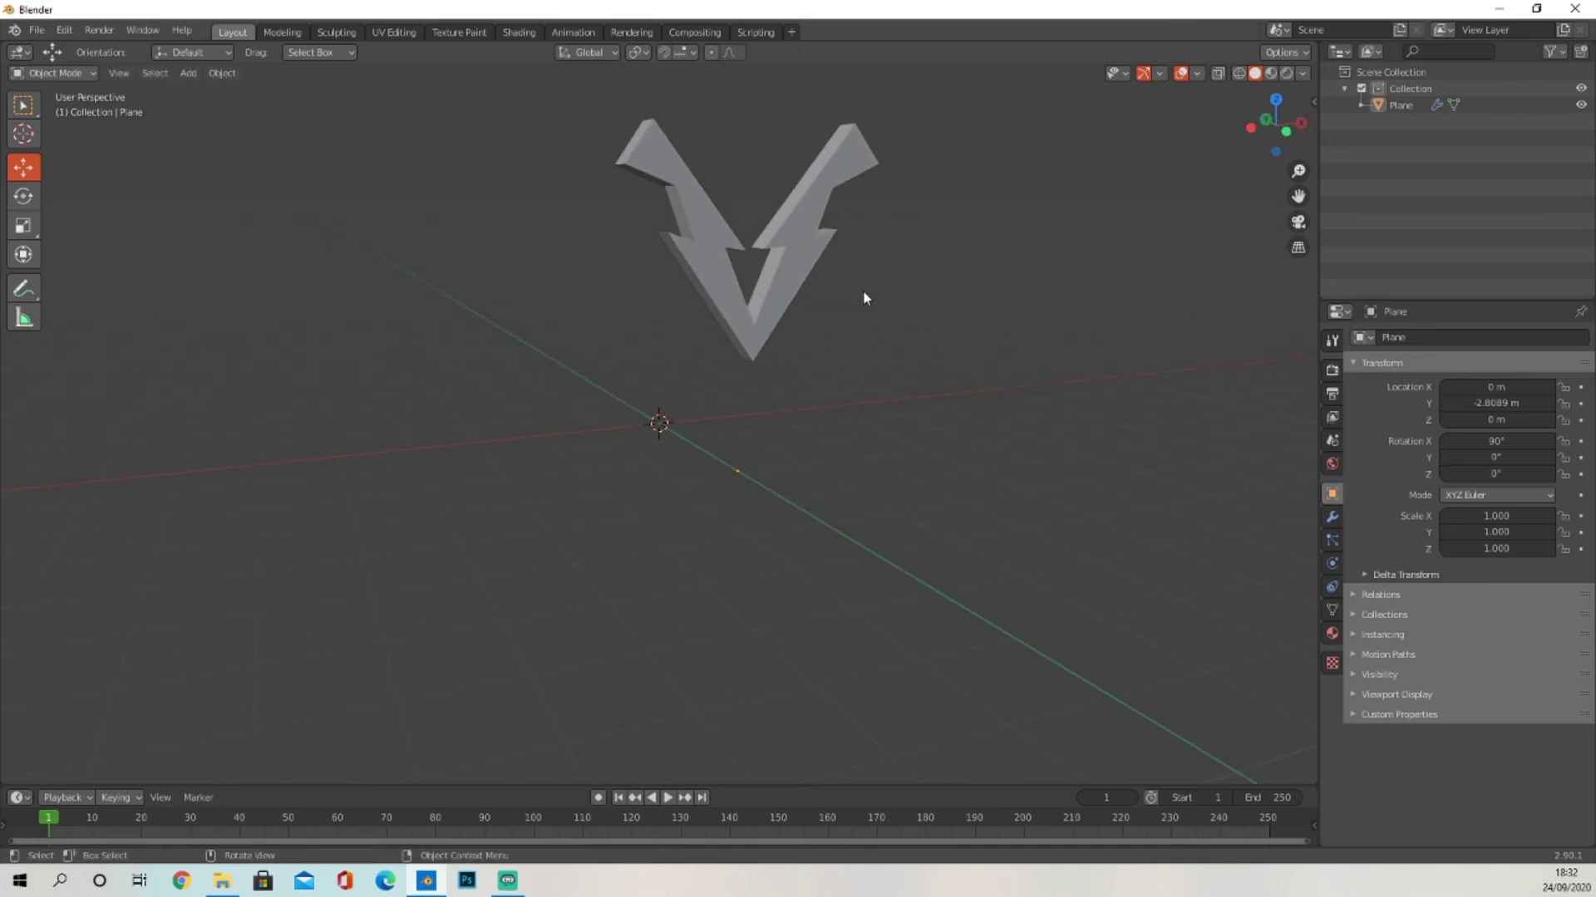